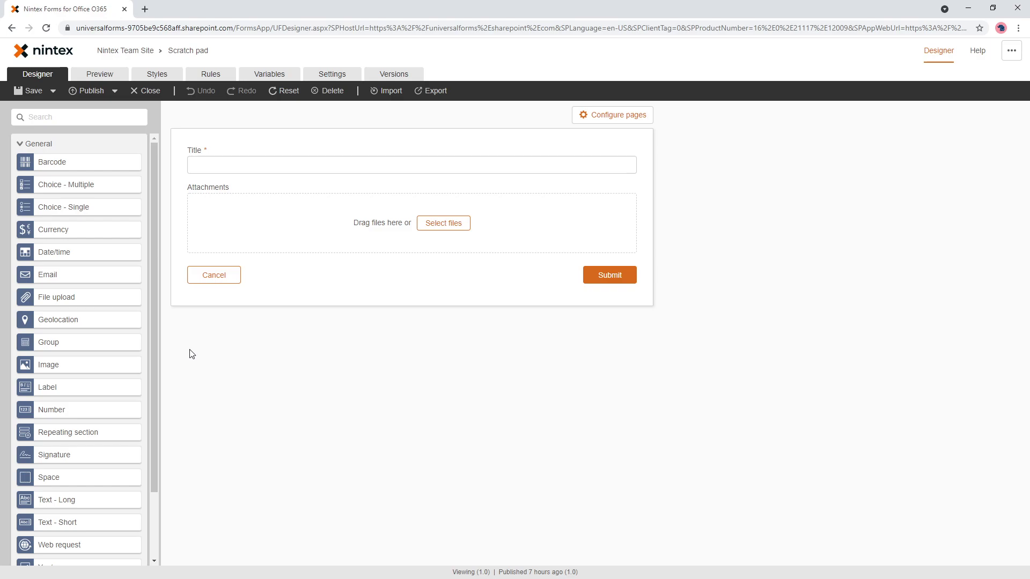
- Set the Attachments control's Required option to Yes
click(235, 214)
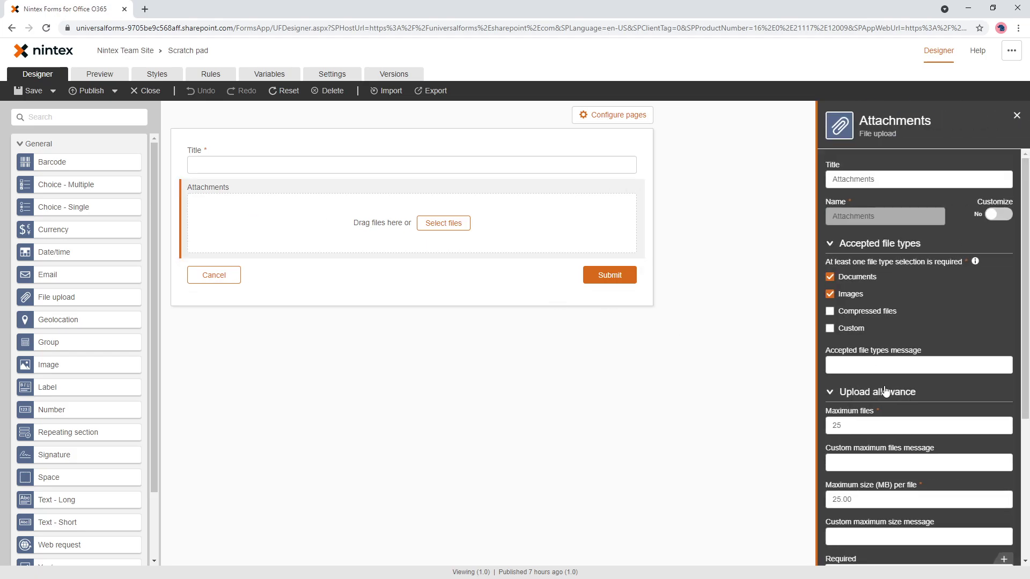
scroll(886, 392, down, 4)
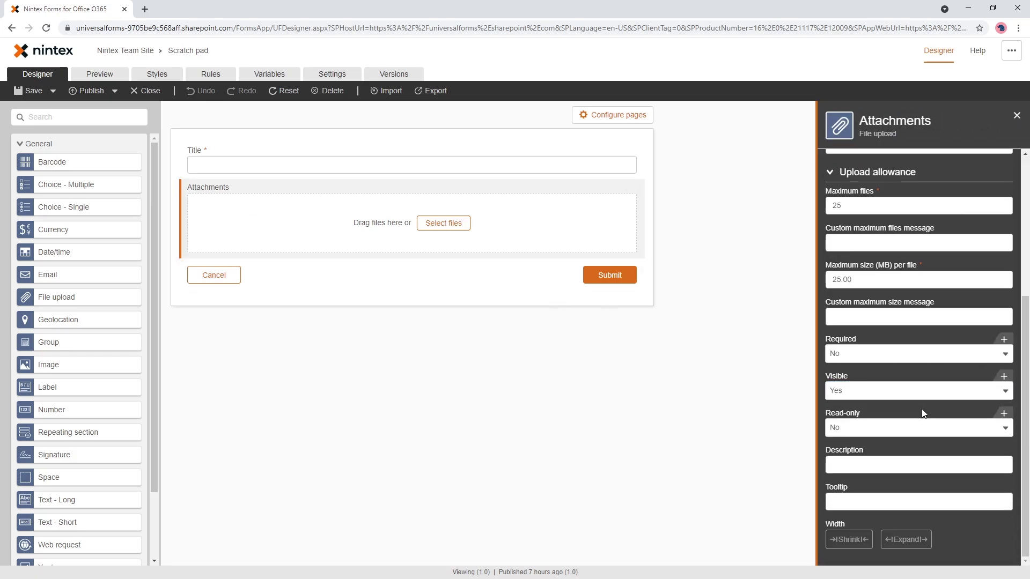
click(853, 354)
click(870, 379)
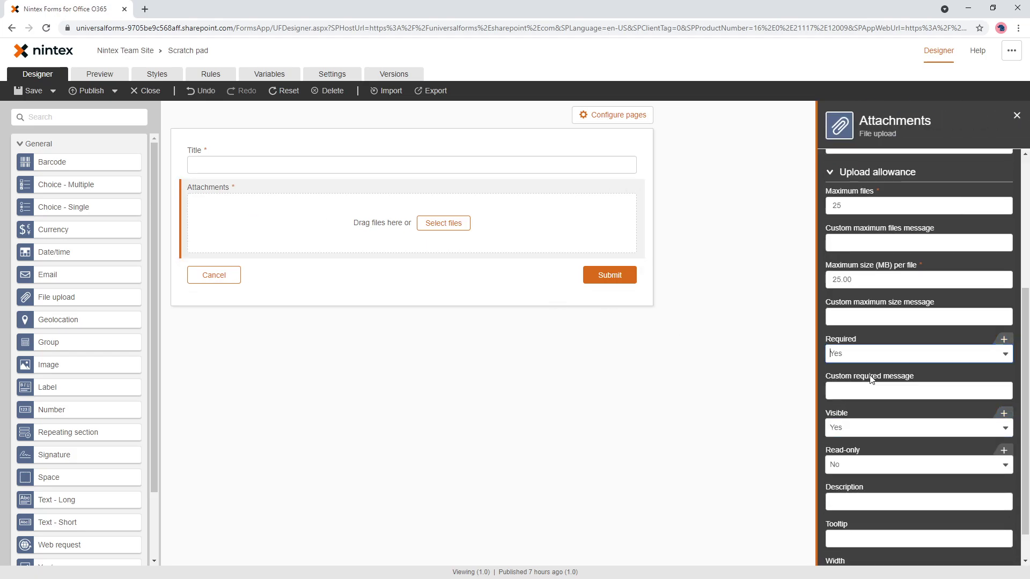
- Preview the form with title 'Hello world!', submit without a file to see the required-field error
click(99, 76)
click(364, 149)
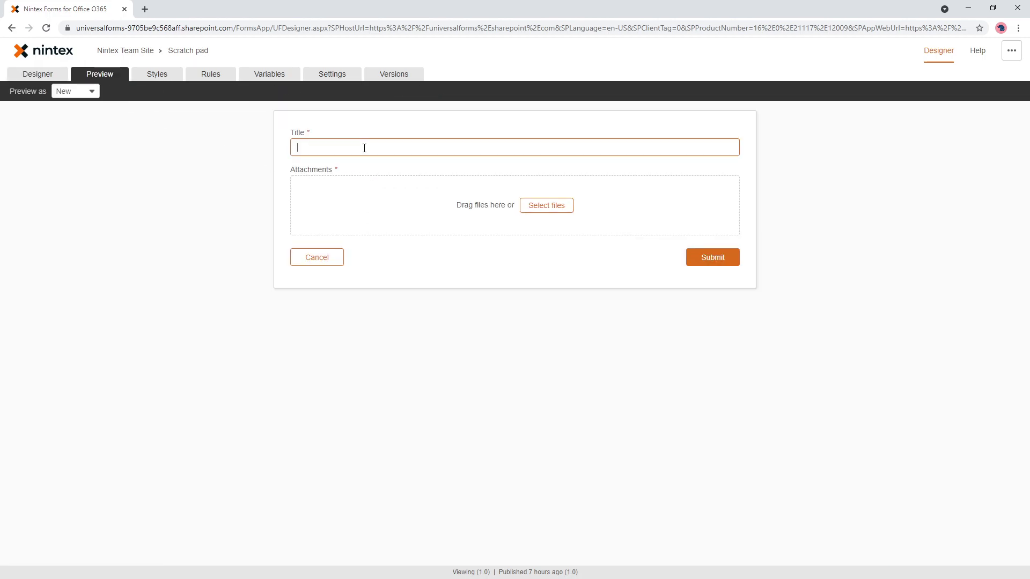
text(Hello world!)
click(719, 258)
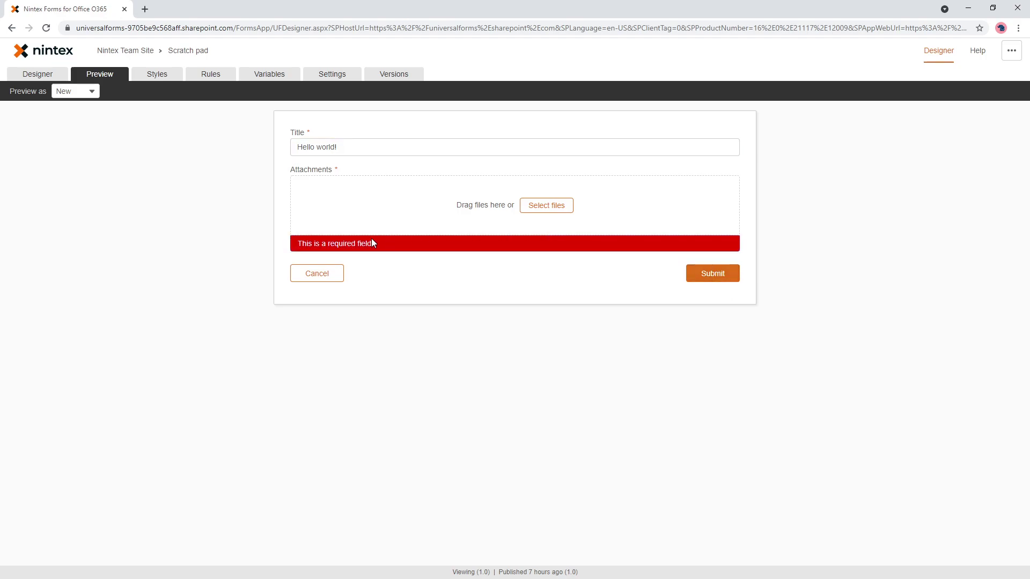
drag(299, 243, 402, 245)
click(63, 74)
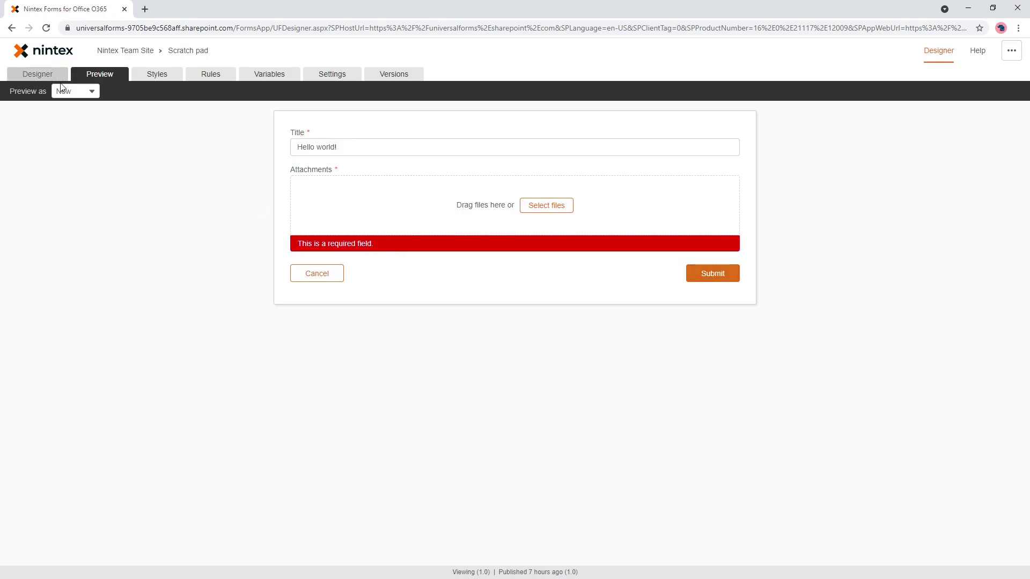
- Give Attachments the custom required message 'Please upload at least 1 file'
click(344, 235)
scroll(907, 456, down, 5)
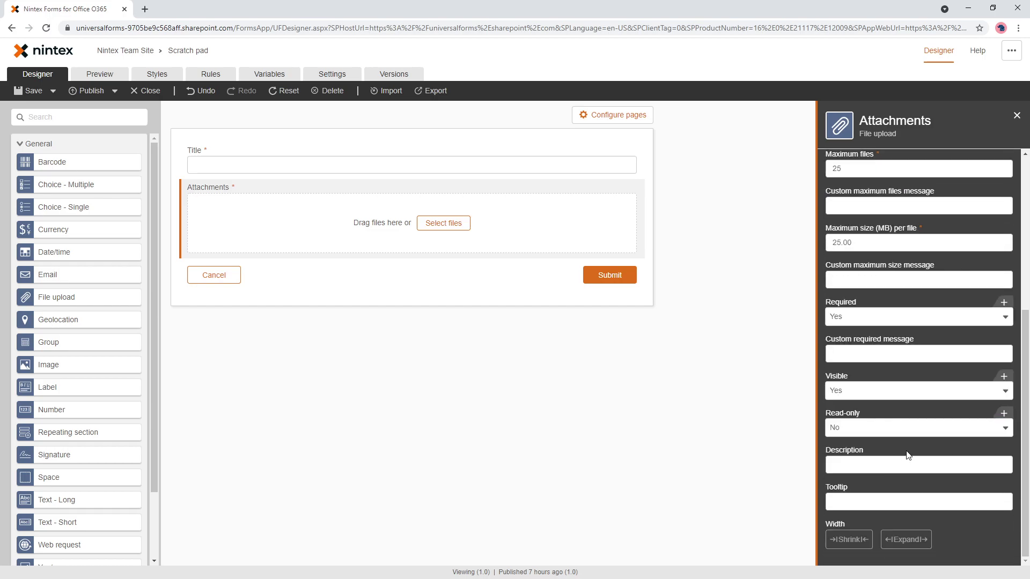
click(857, 352)
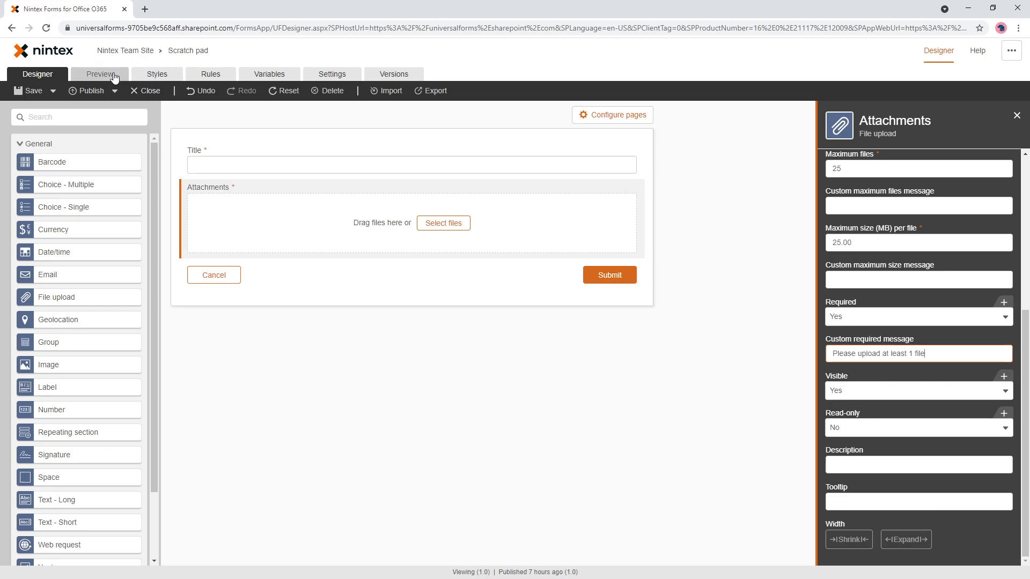
- Submit the empty form in preview to see the 'Please upload at least 1 file' error, then return to design
click(96, 75)
click(700, 264)
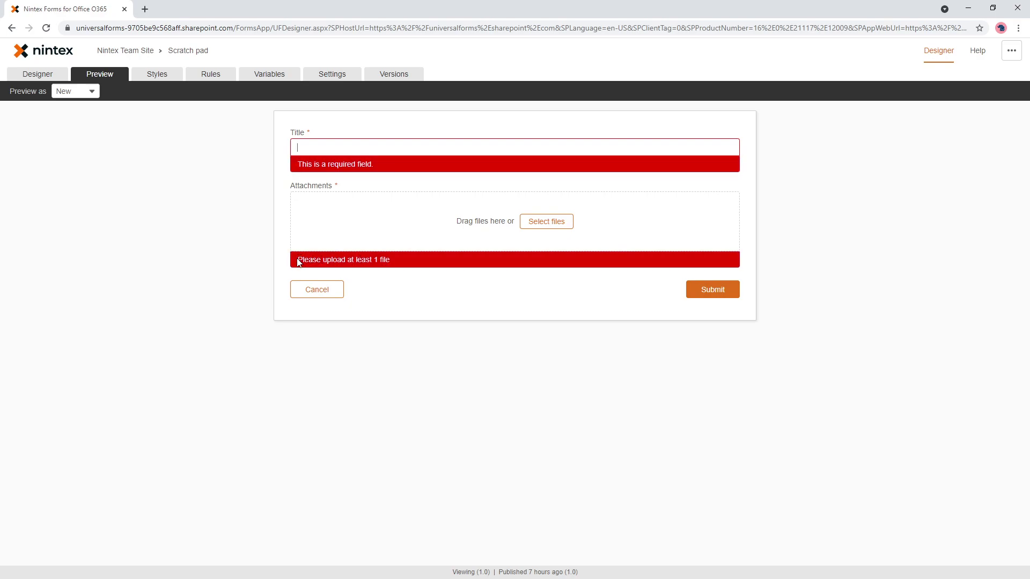
drag(295, 259, 426, 267)
click(423, 279)
click(42, 74)
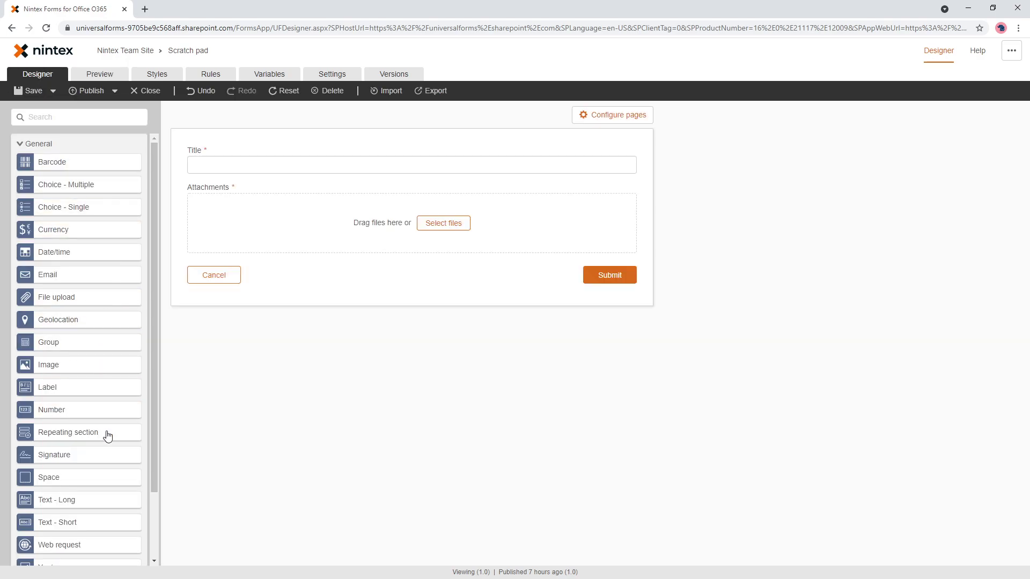
- Add a Text - Long field below the Attachments control
scroll(103, 437, down, 2)
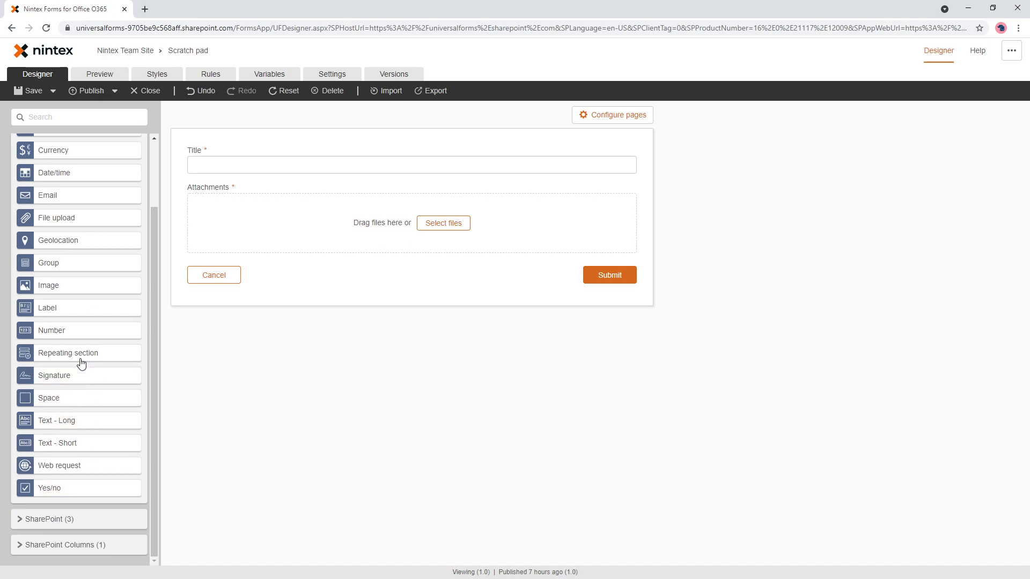
scroll(78, 369, up, 2)
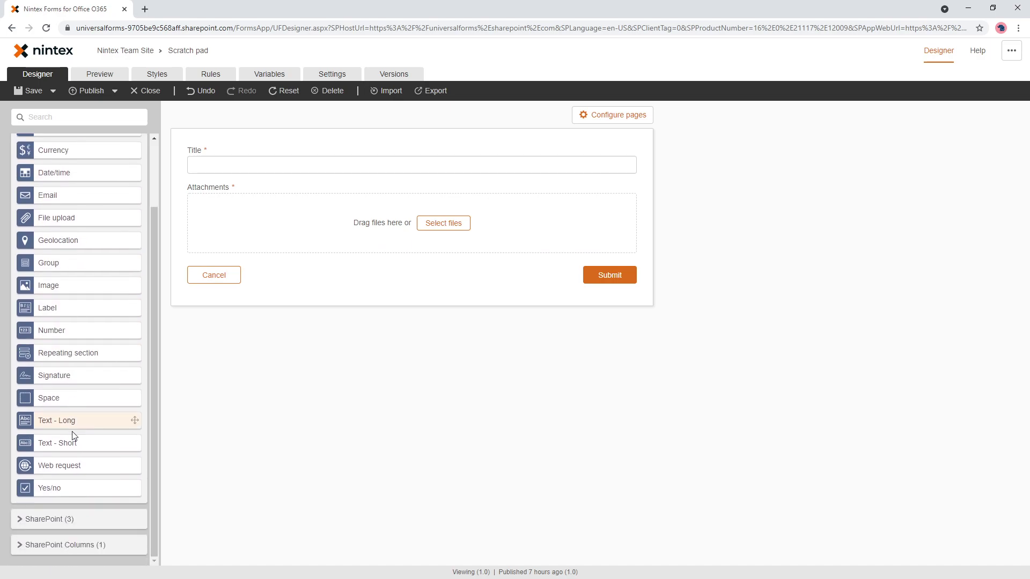
scroll(72, 430, down, 2)
drag(69, 420, 363, 269)
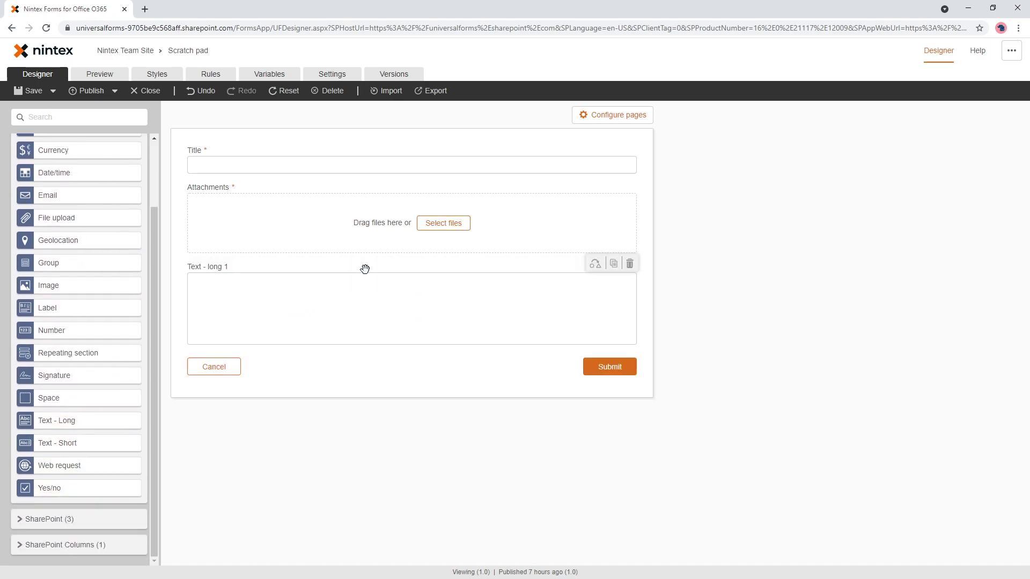
- Set the new long-text field's Visible property to No
click(356, 285)
scroll(919, 487, down, 5)
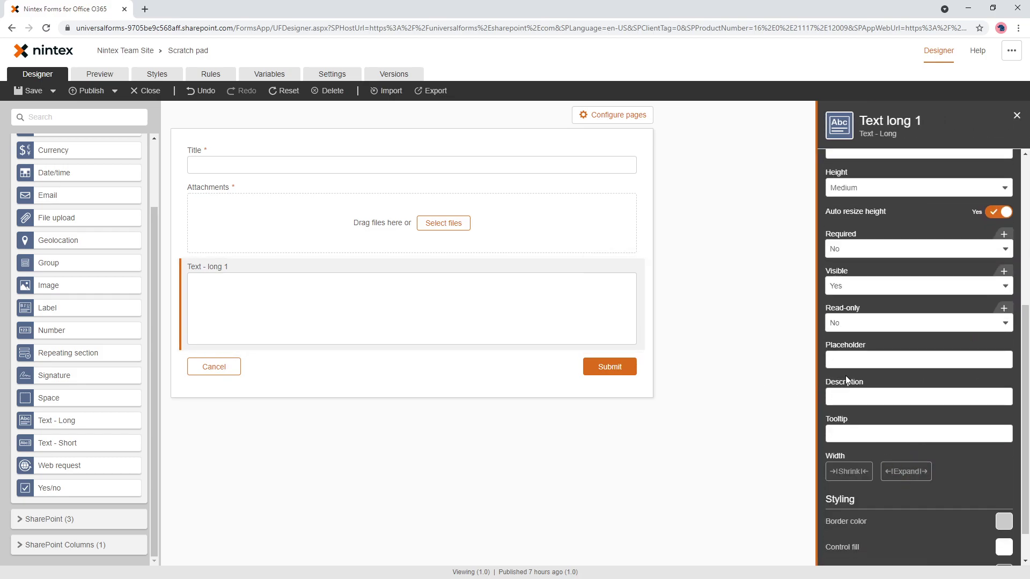
scroll(853, 337, up, 3)
scroll(855, 337, up, 2)
scroll(857, 333, down, 5)
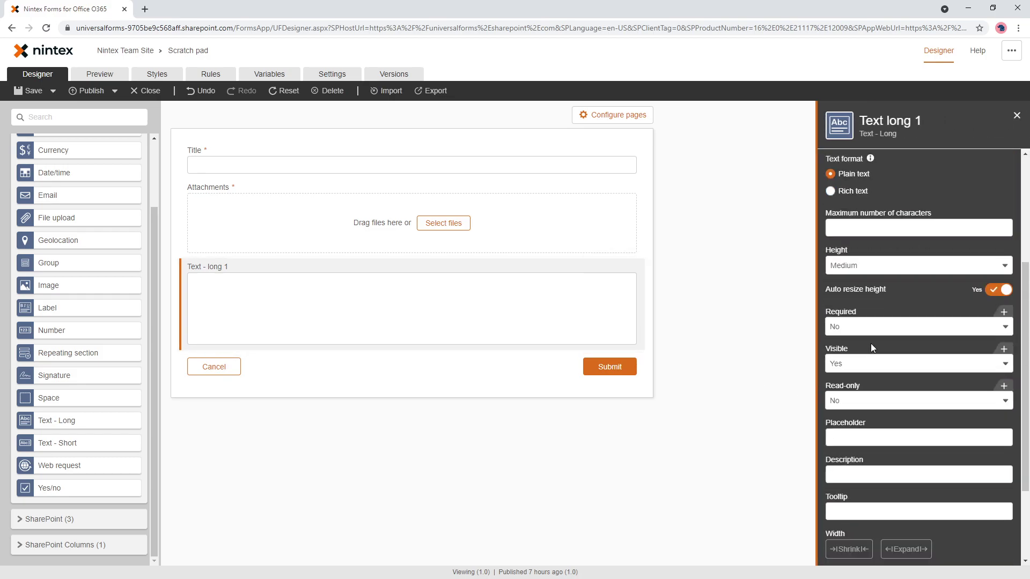
click(859, 286)
click(852, 323)
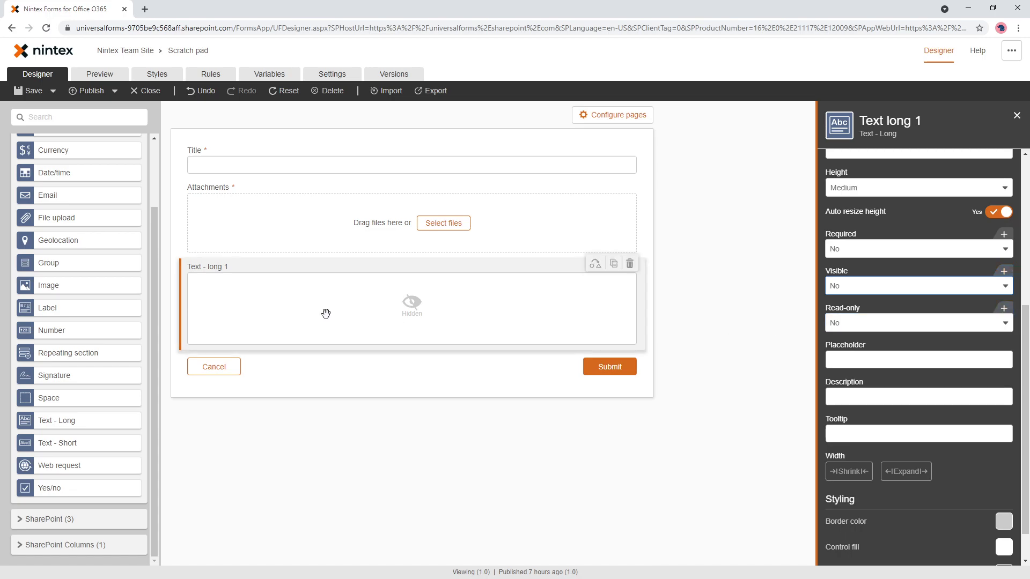
- Change the long-text field's title to Comments
scroll(917, 233, up, 5)
triple_click(895, 179)
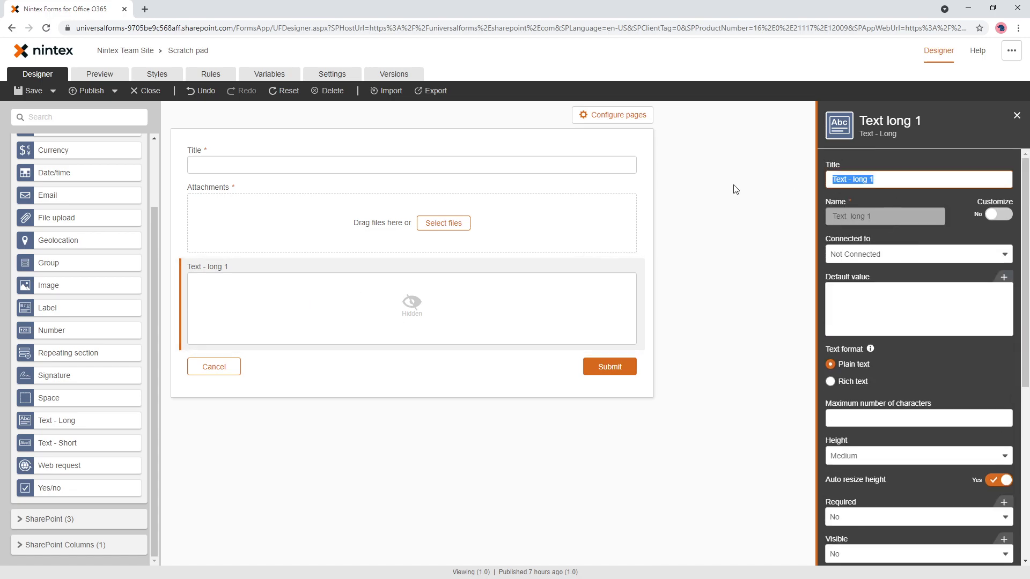
text(Comments)
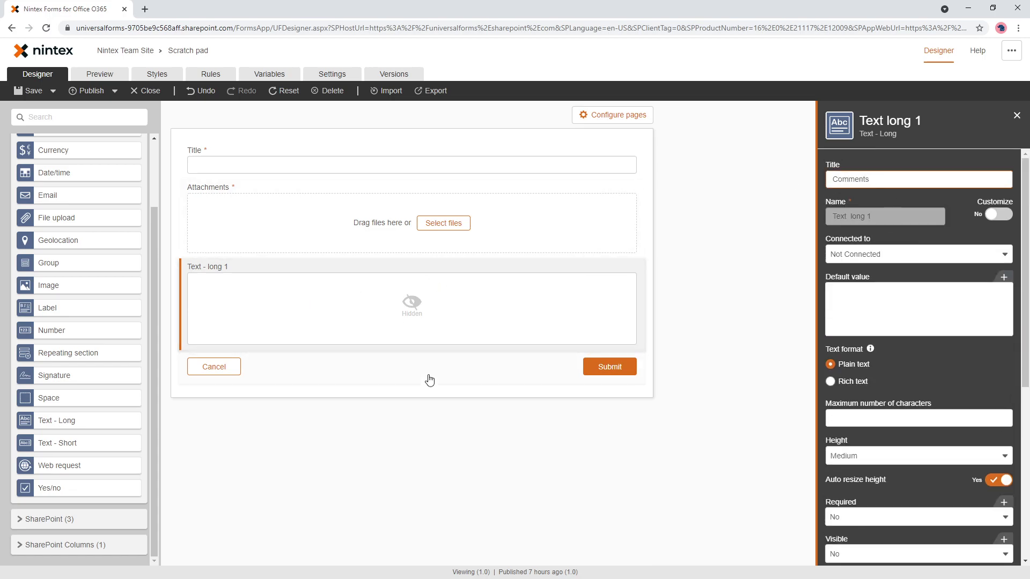
click(428, 380)
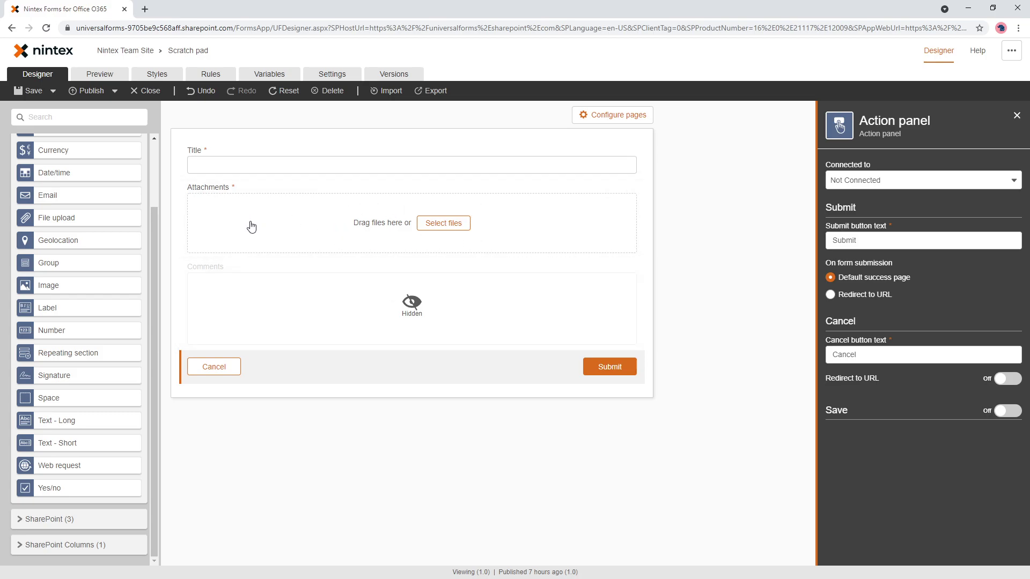
- Preview and submit the form to check that Comments stays hidden
click(100, 74)
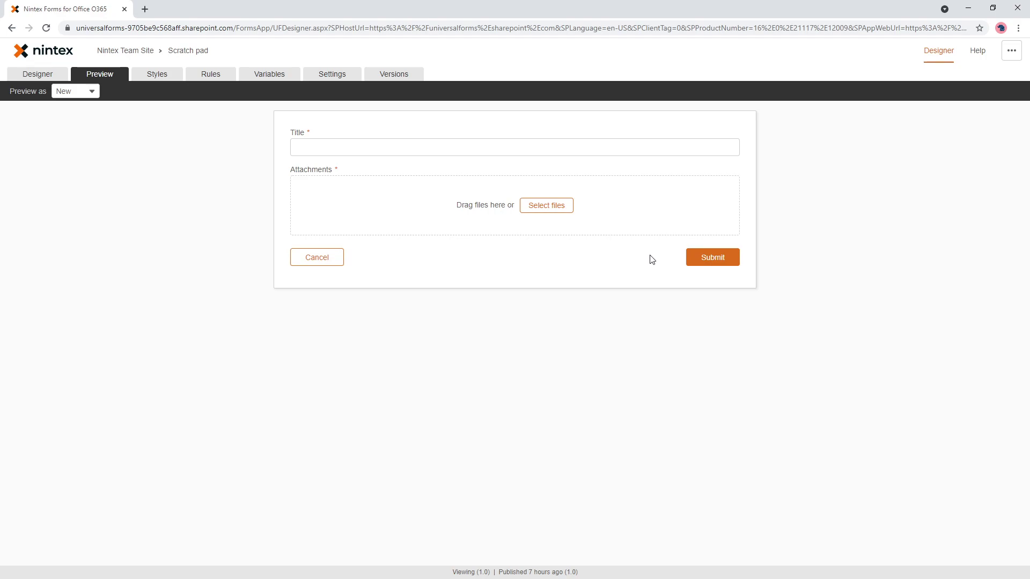
click(723, 262)
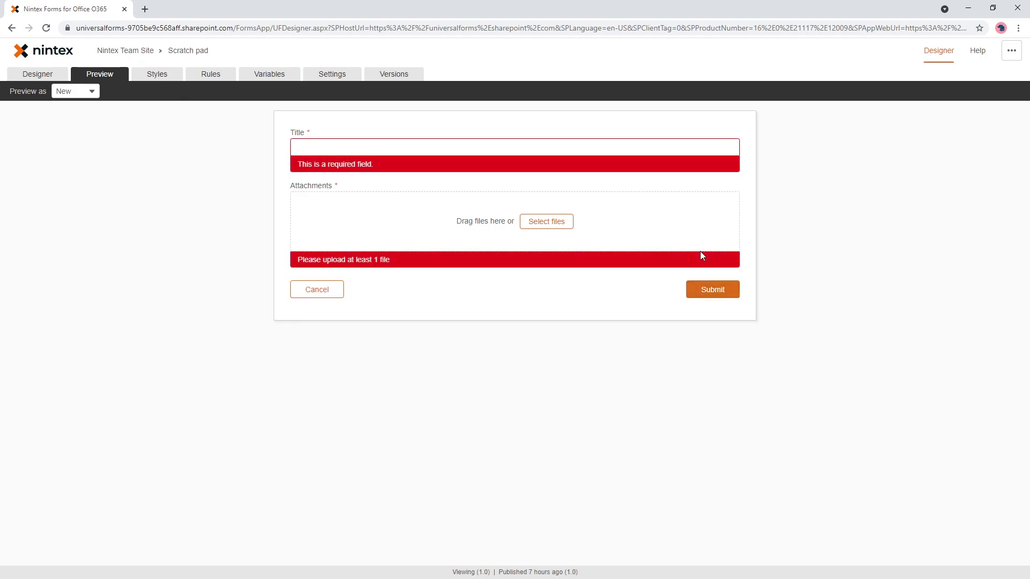
click(38, 74)
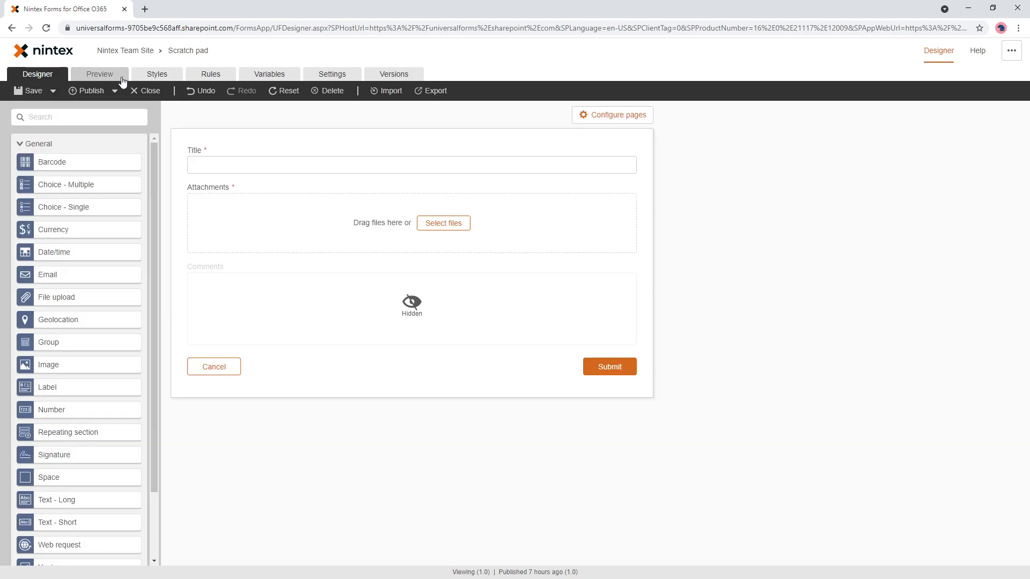
- Set the Attachments control's Required option back to No
click(333, 239)
scroll(896, 435, down, 5)
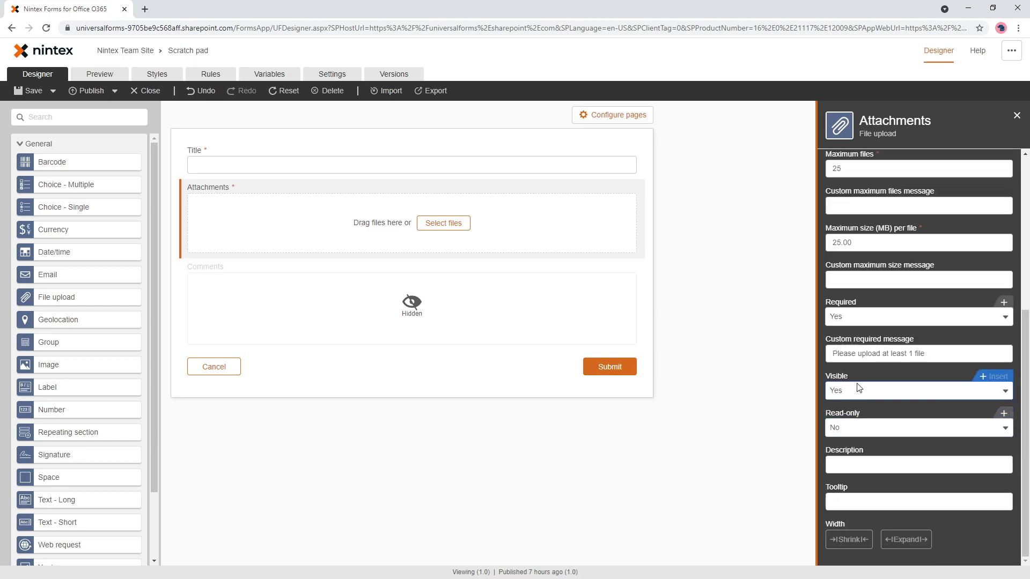
click(850, 317)
click(848, 352)
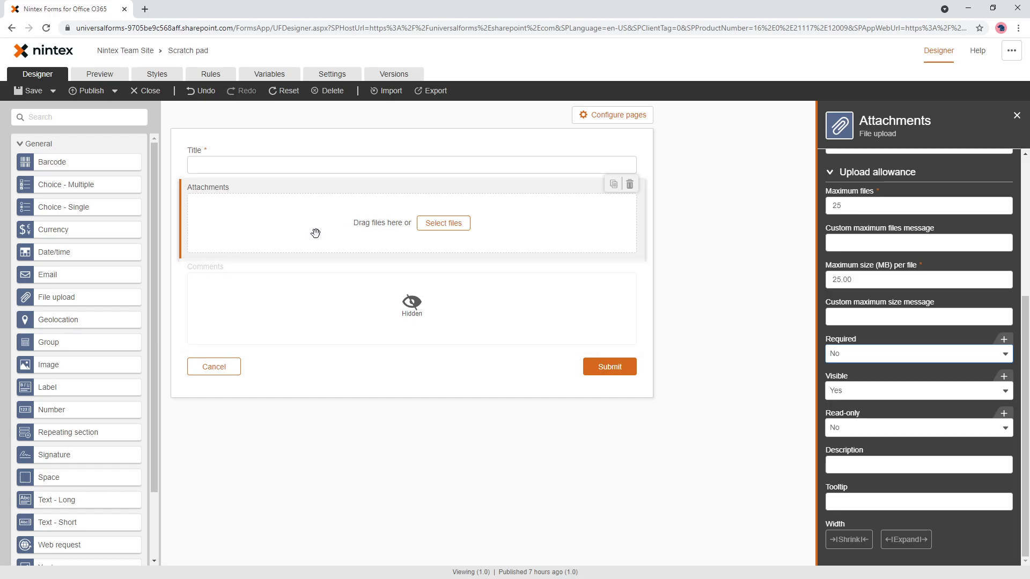
- Add a form rule named 'Check if file upload contains file' and start an inserted formula for its If condition
click(220, 78)
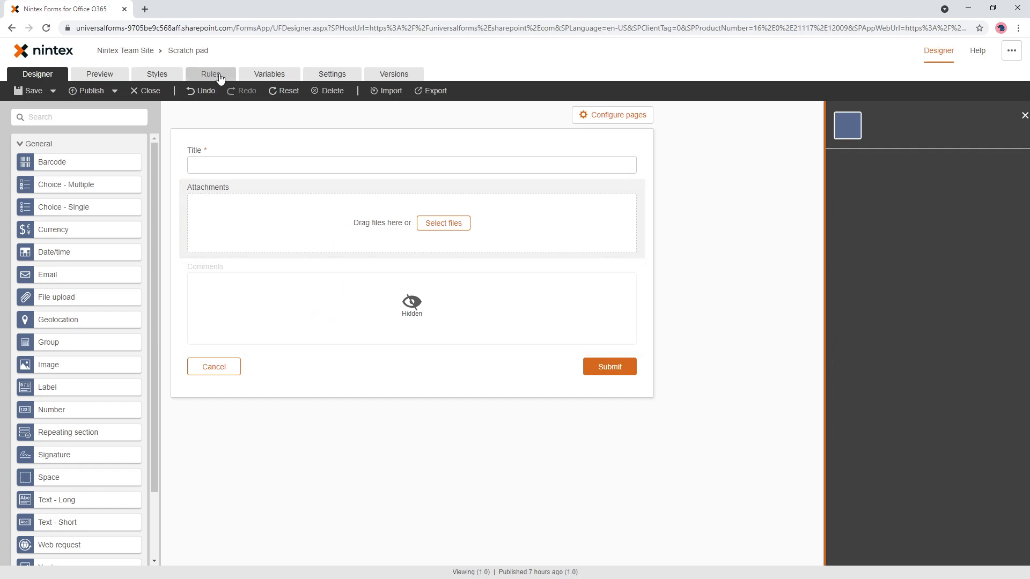
click(765, 142)
click(337, 222)
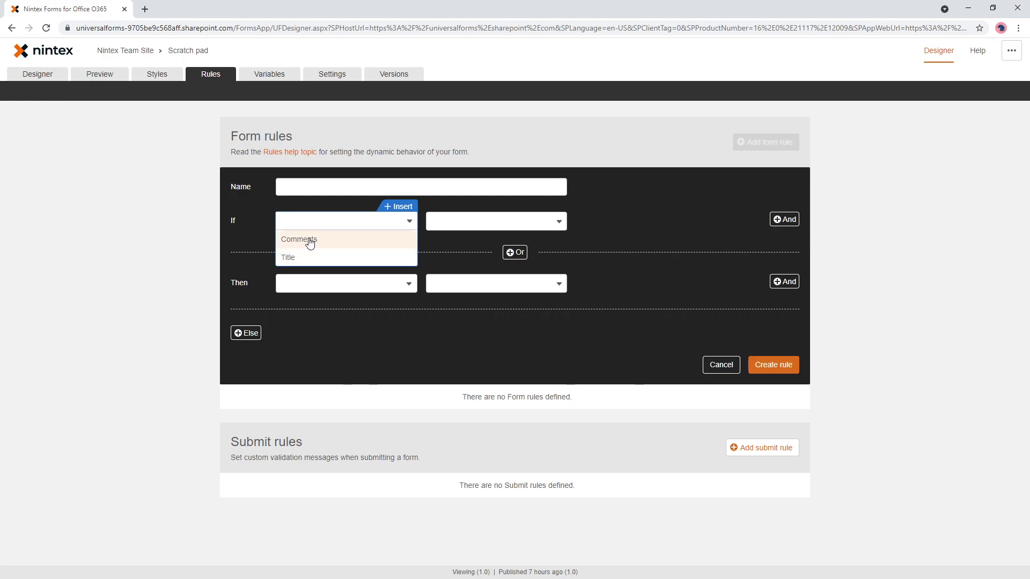
click(308, 186)
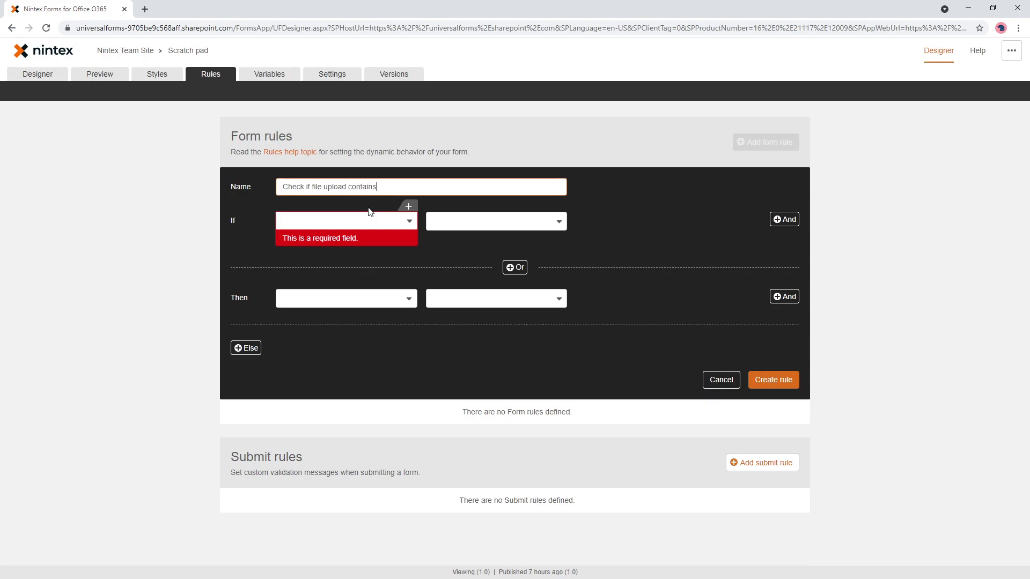
key(BackSpace)
key(BackSpace)
key(BackSpace)
key(BackSpace)
click(365, 221)
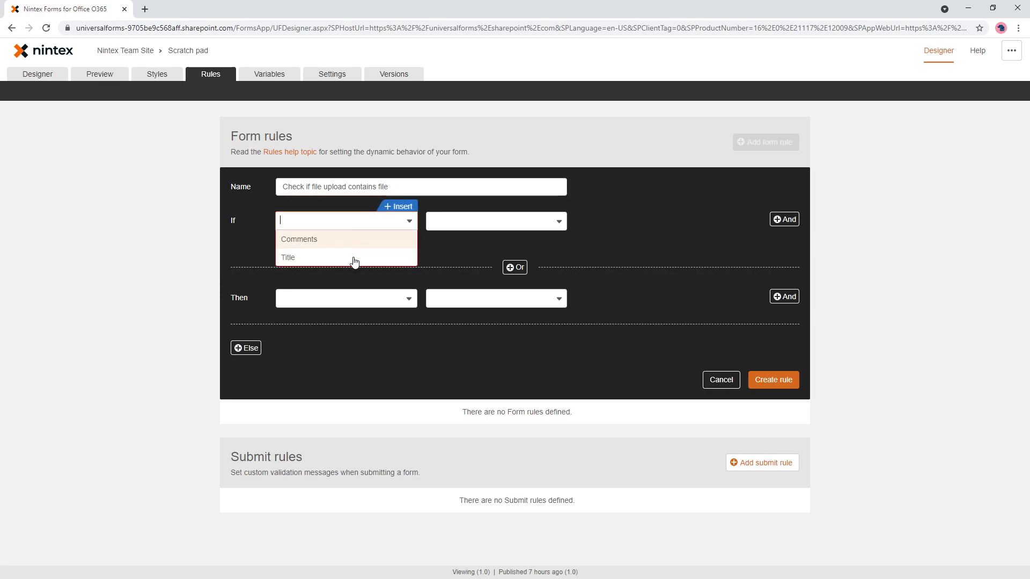
click(411, 208)
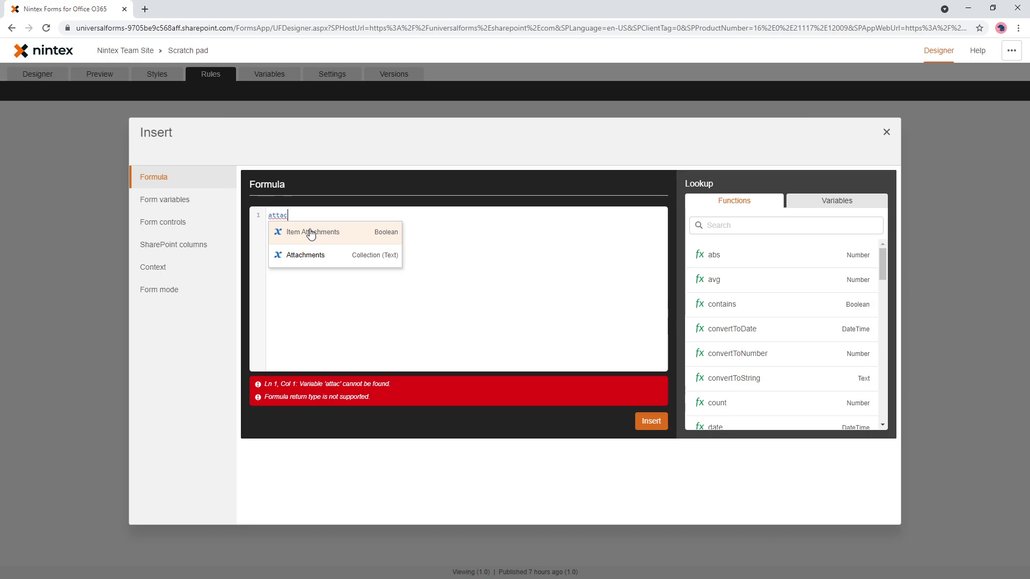
- Build convertToString([Form].[Attachments]) in the formula editor
click(311, 234)
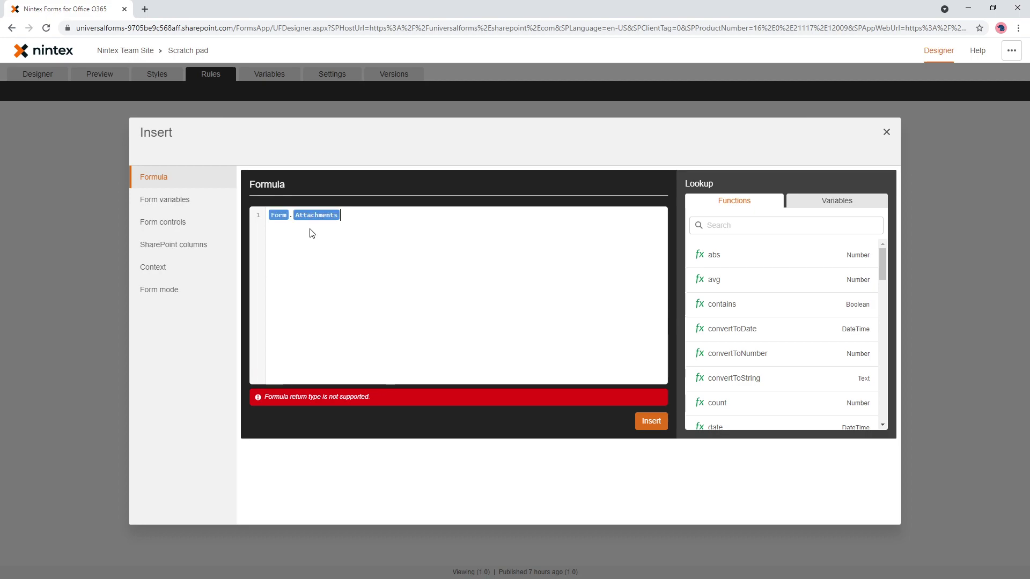
key(Return)
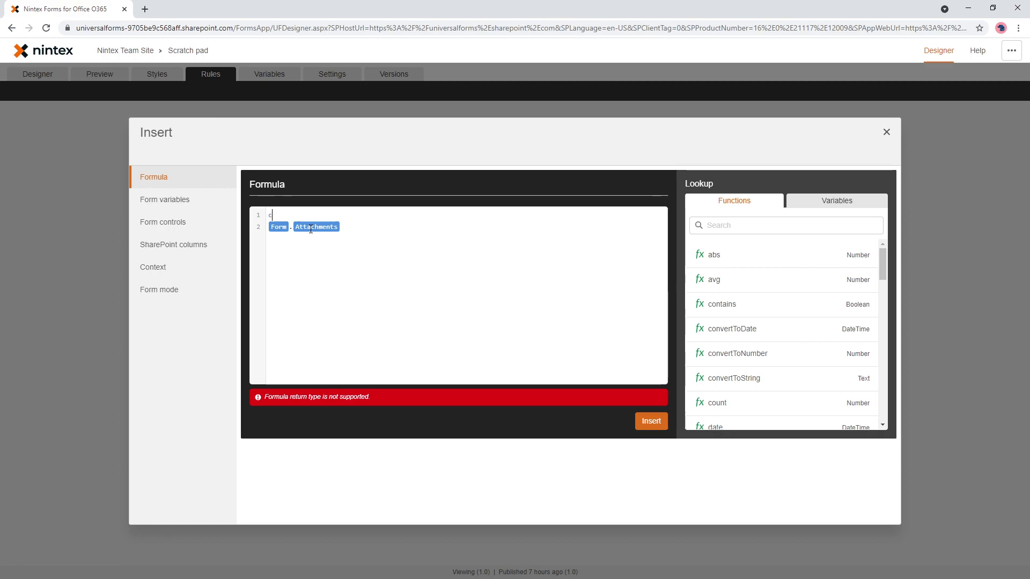
click(310, 233)
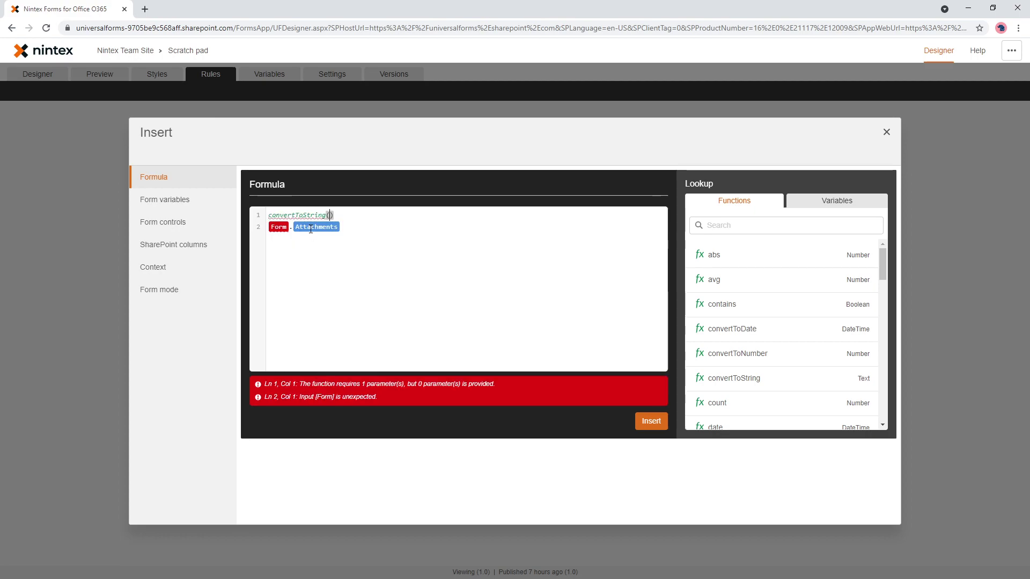
key(Delete)
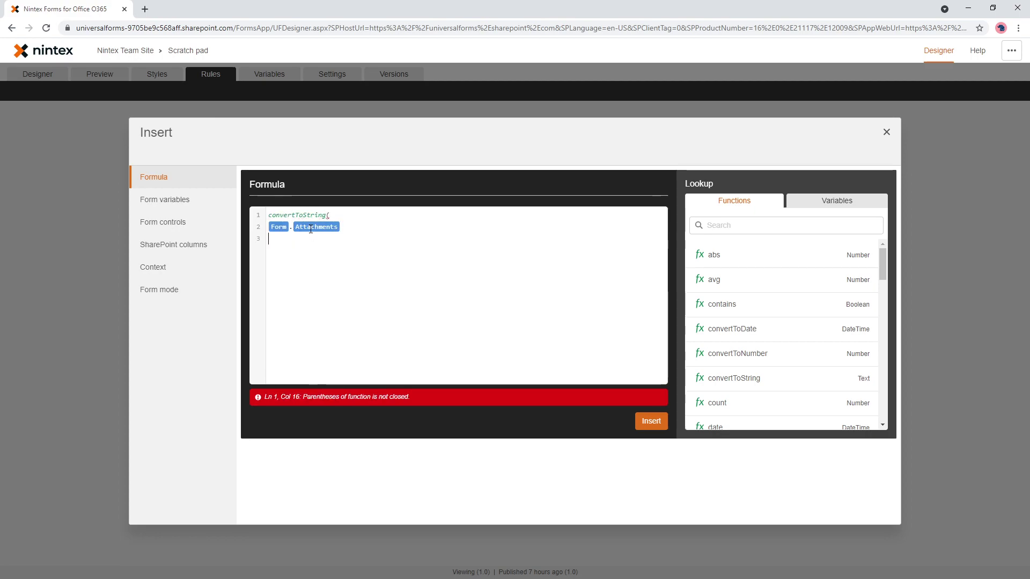
text())
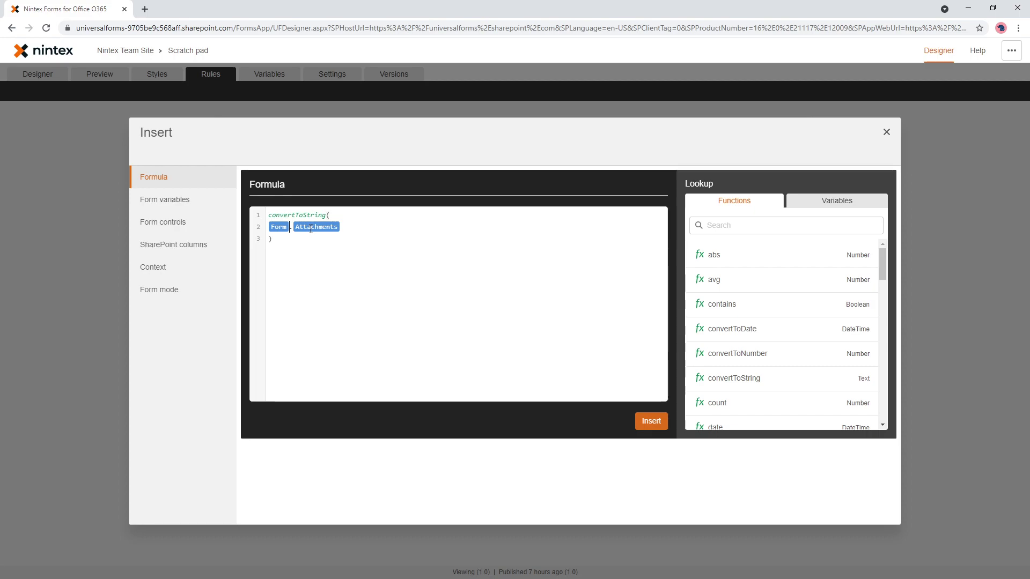
- Wrap the expression in length() to get length(convertToString([Form].[Attachments]))
key(Return)
key(Up)
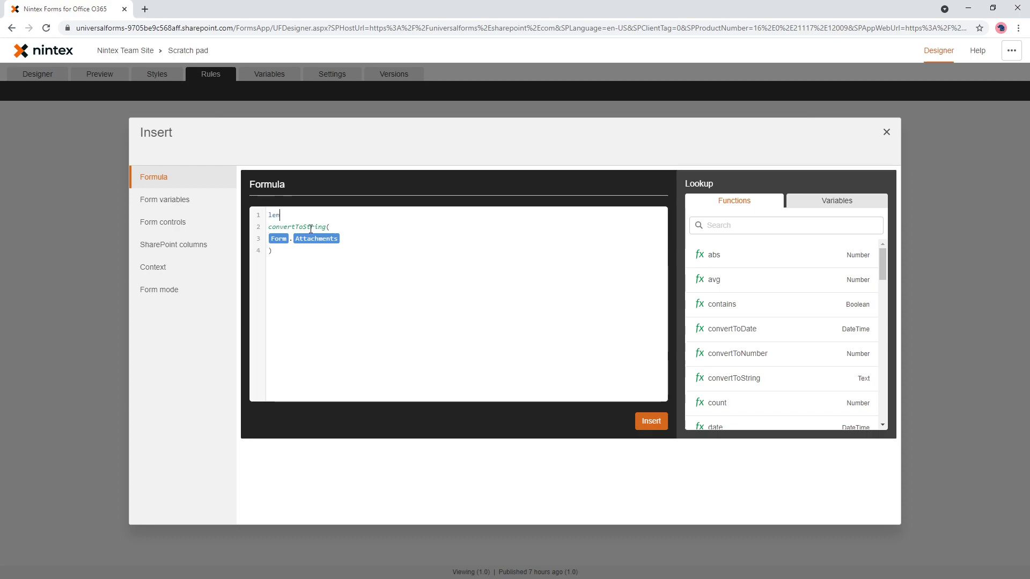
text(len)
key(Return)
key(Delete)
key(Down)
key(Down)
key(End)
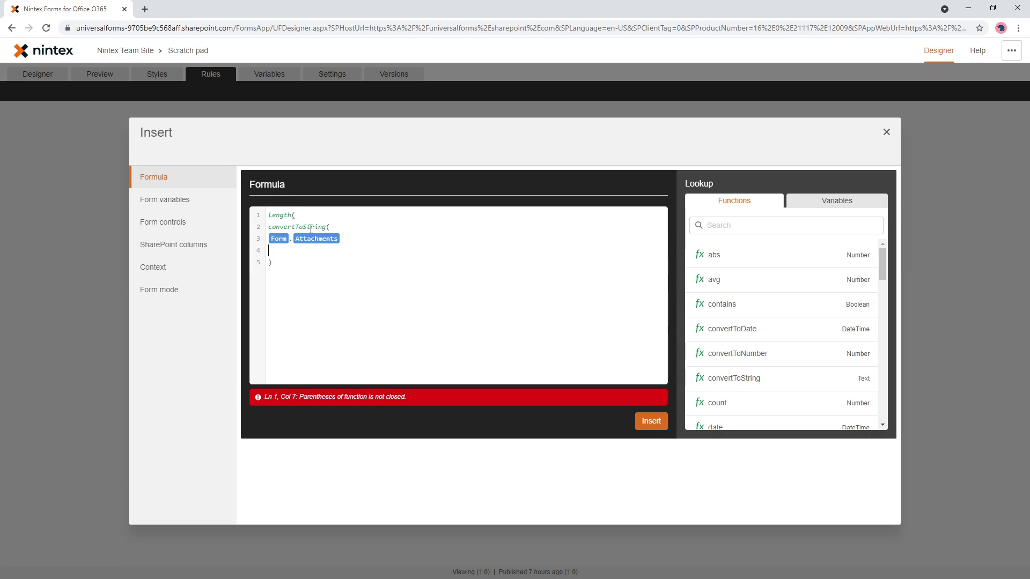
text())
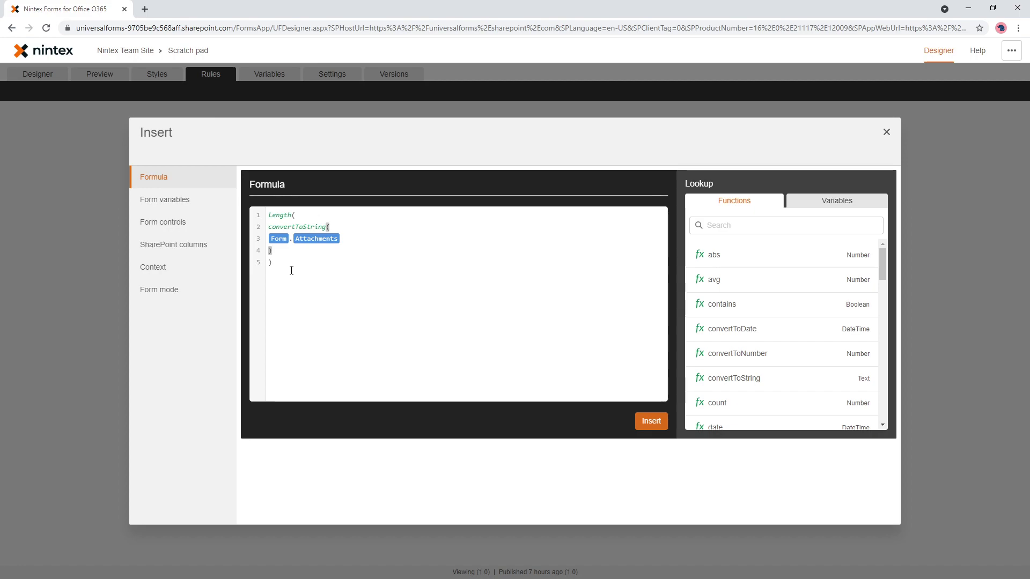
- Insert the length formula as the If condition and compare it Greater than 0
click(650, 421)
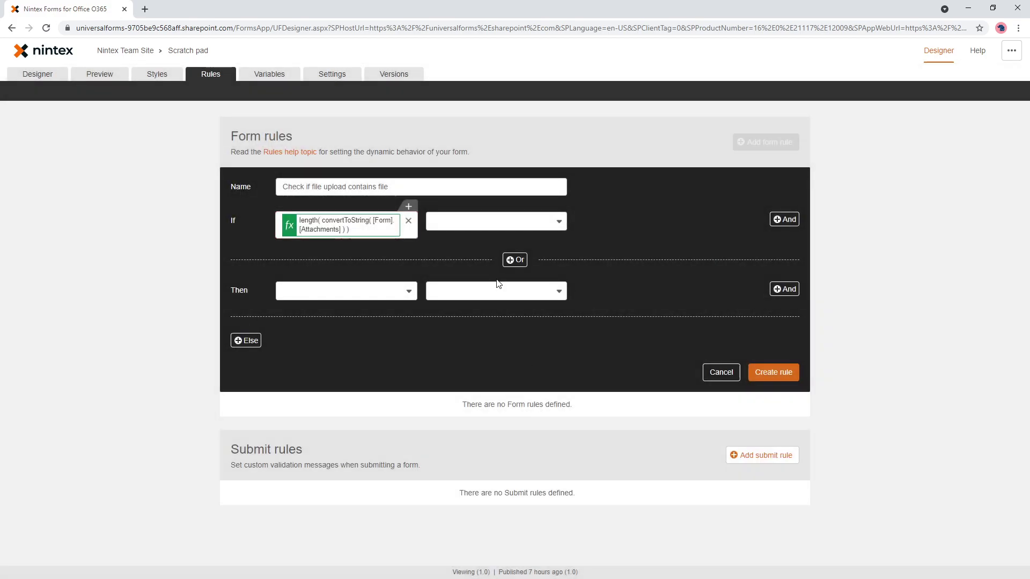
click(479, 226)
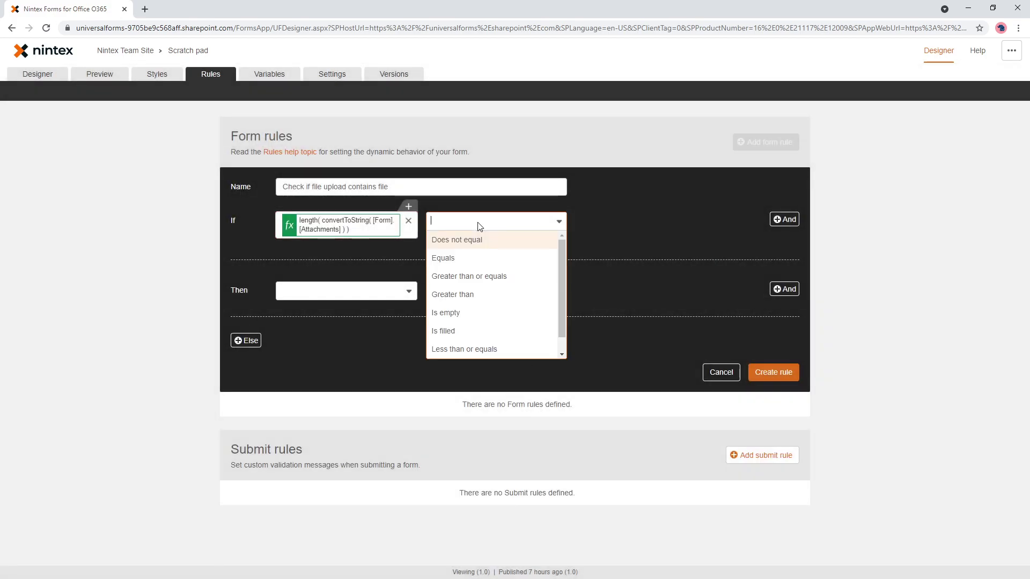
click(455, 295)
click(605, 228)
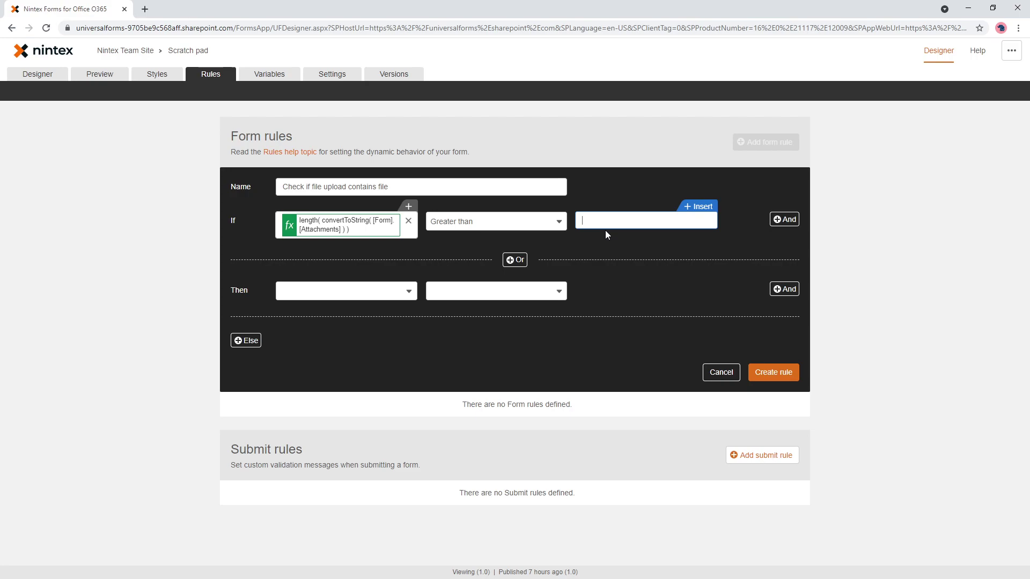
text(0)
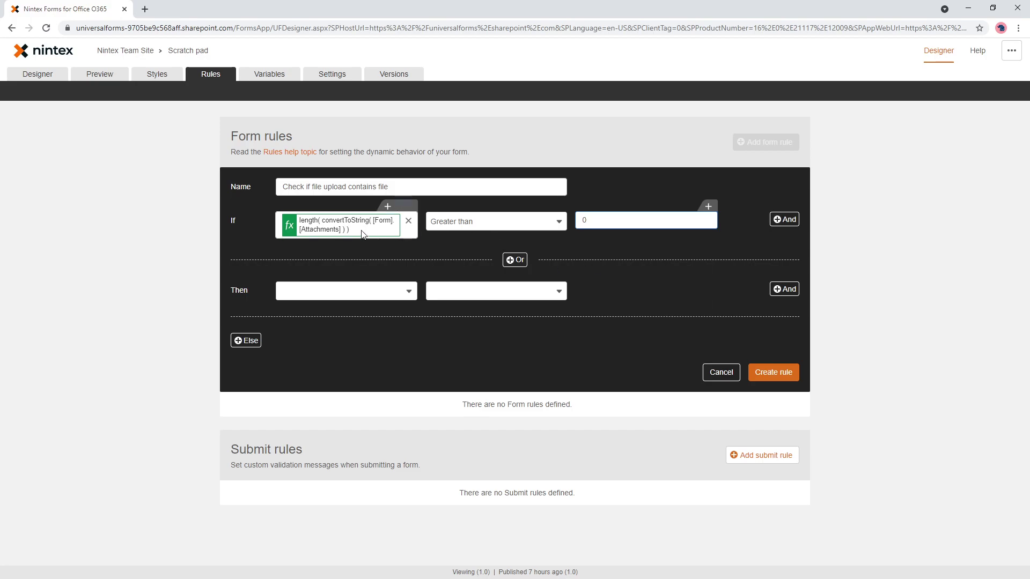
click(335, 224)
- Join the formula onto one line as length(convertToString([Form].[Attachments])) > 0 and update the condition
click(330, 269)
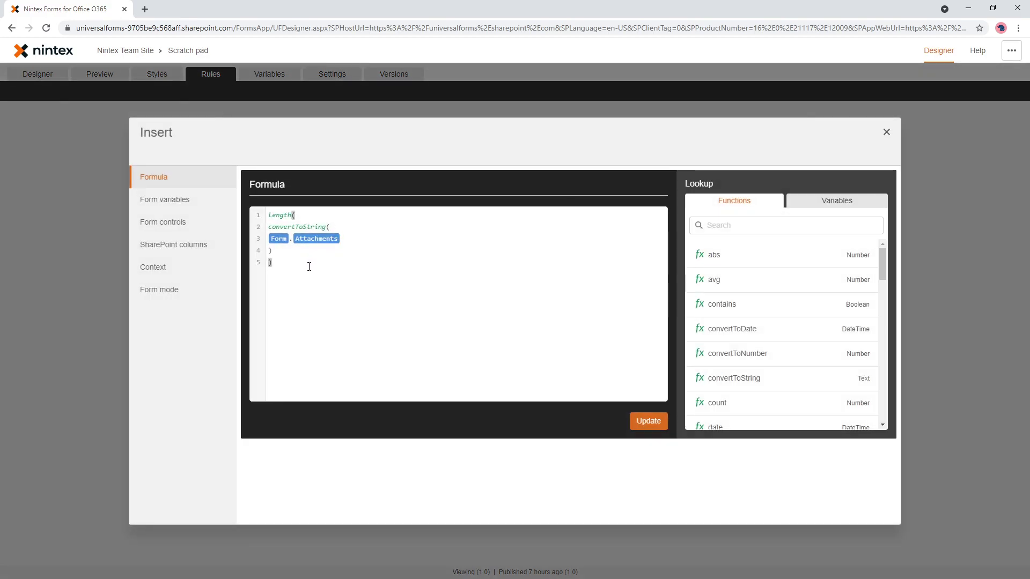
key(Return)
key(Return)
key(Up)
key(Up)
key(Up)
key(Up)
key(Up)
key(Up)
key(End)
key(Delete)
key(End)
key(Delete)
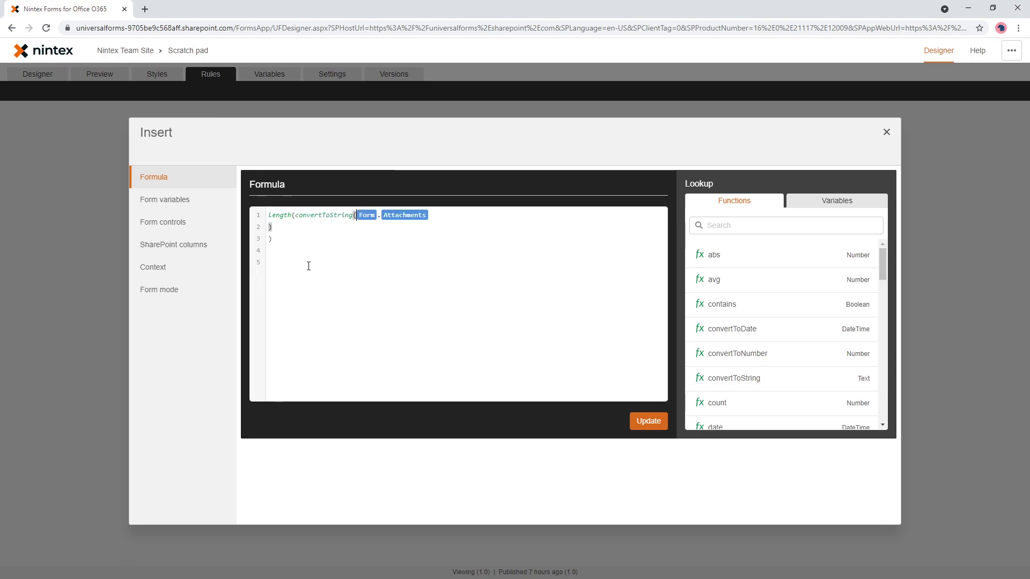
key(End)
key(Delete)
key(End)
key(Delete)
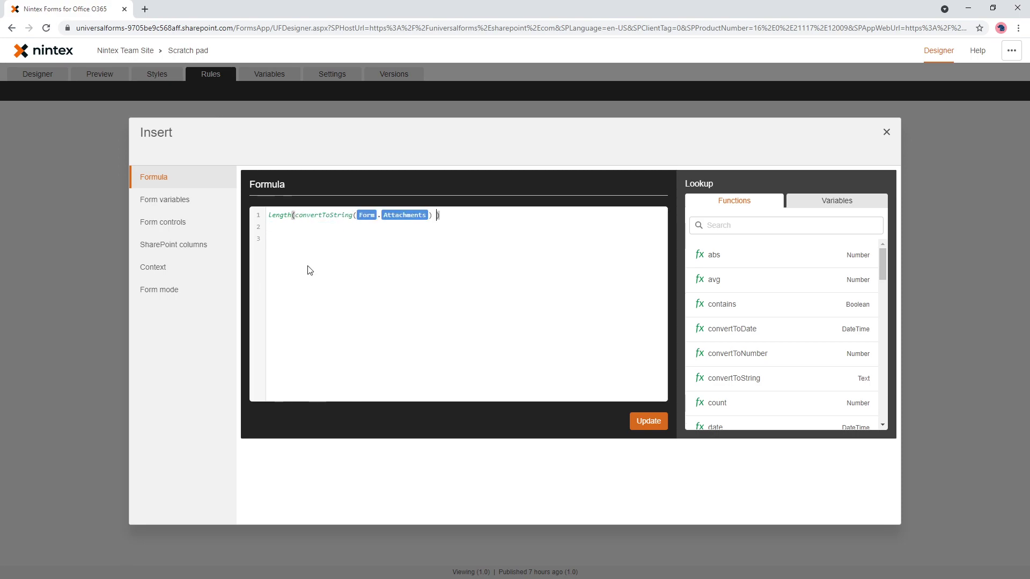
key(End)
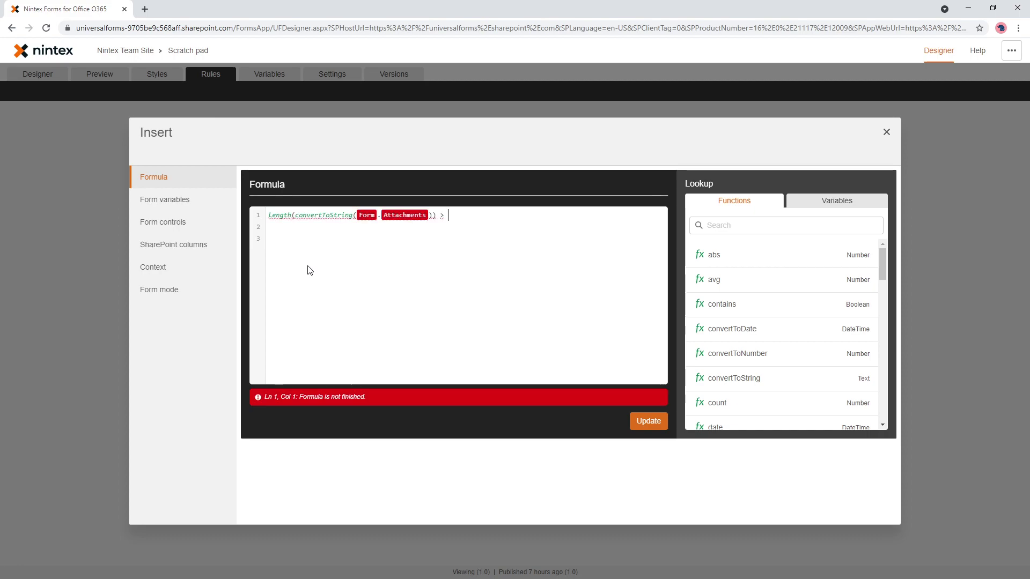
text(0)
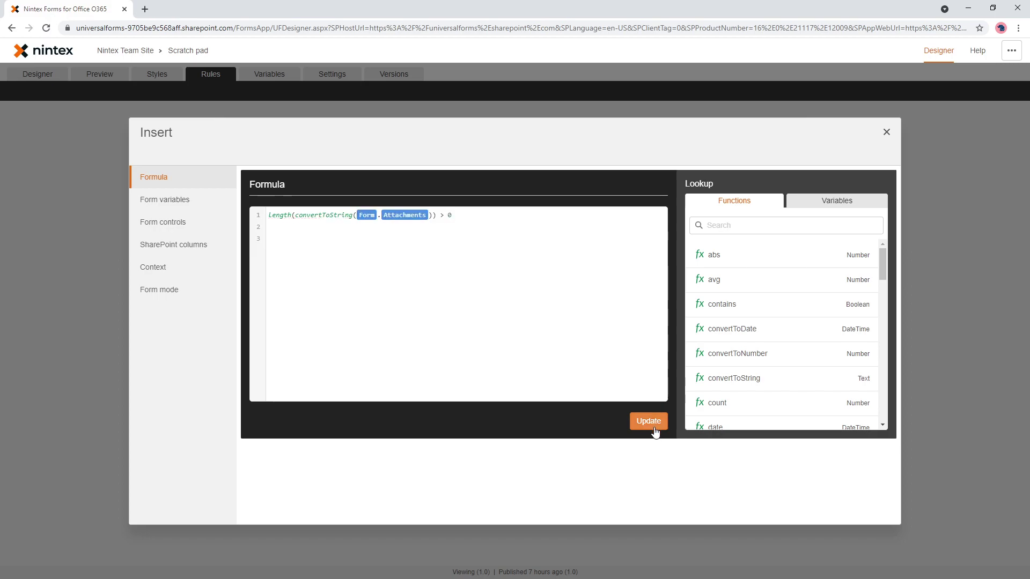
click(654, 424)
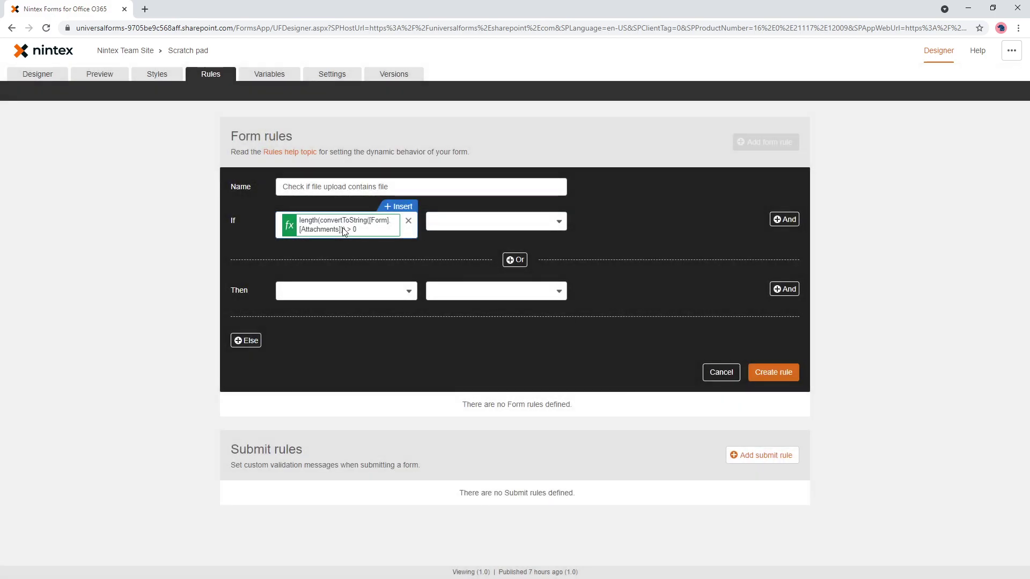
click(463, 224)
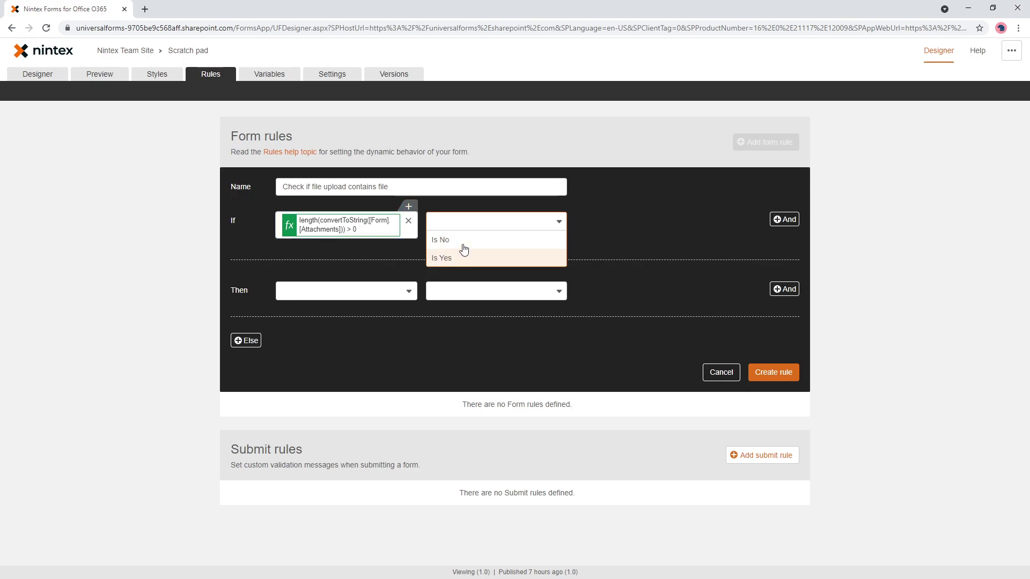
- Remove '> 0' from the formula and set the condition to Greater than 0
click(324, 227)
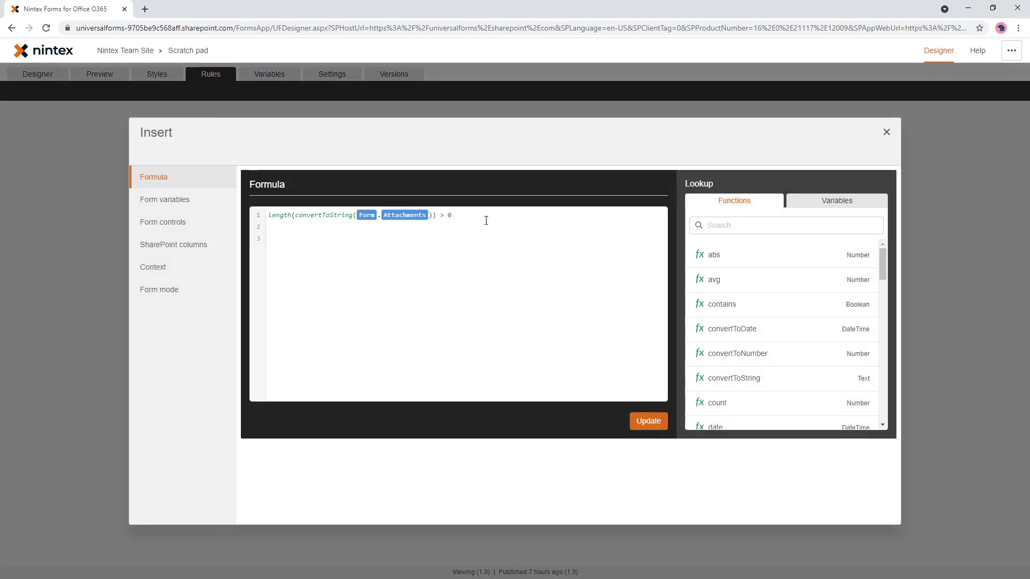
key(BackSpace)
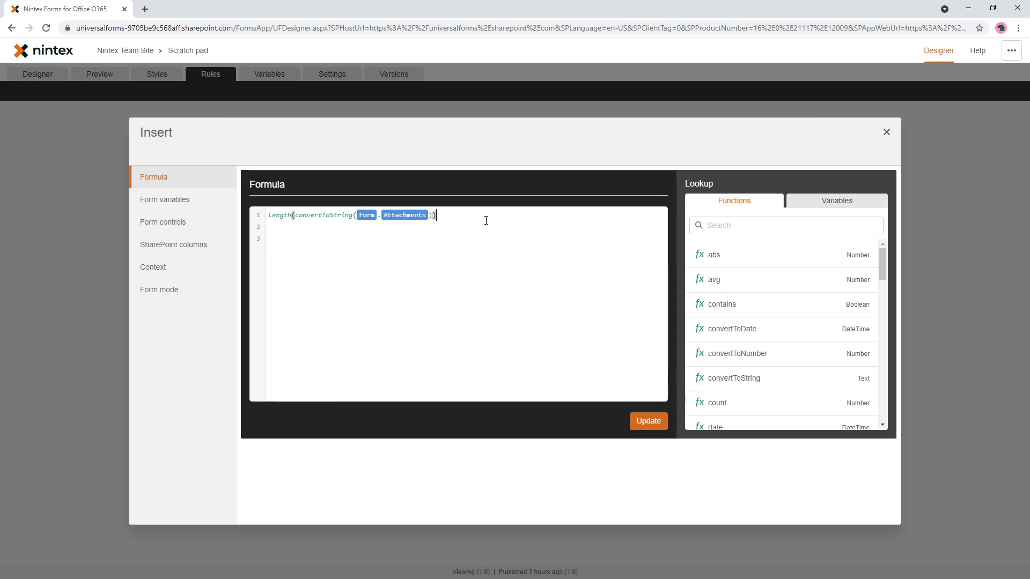
click(658, 422)
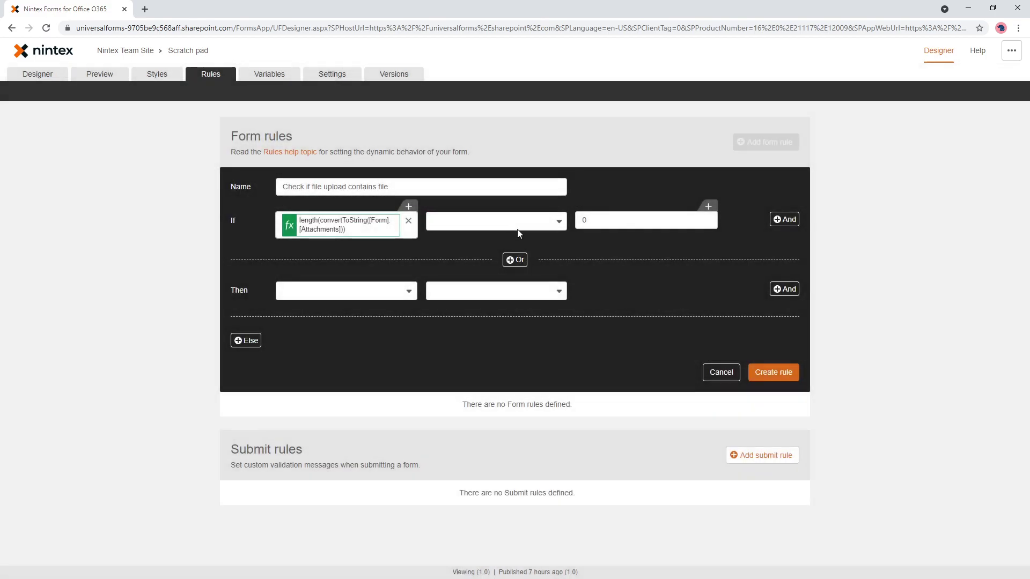
click(515, 221)
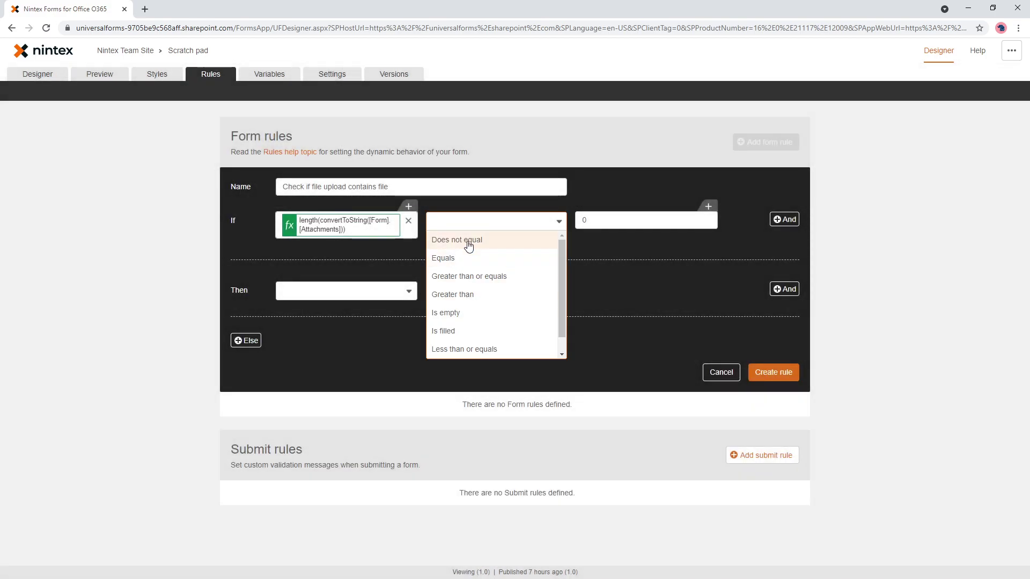
click(466, 295)
- Set the Then action to make Comments Visible: Yes
click(343, 291)
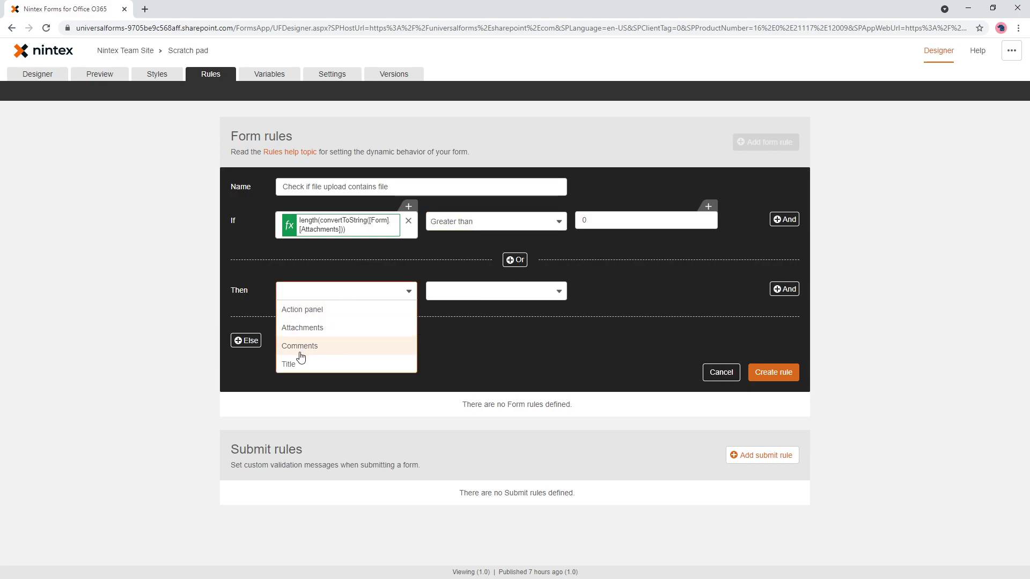
click(299, 346)
click(473, 290)
scroll(459, 416, down, 2)
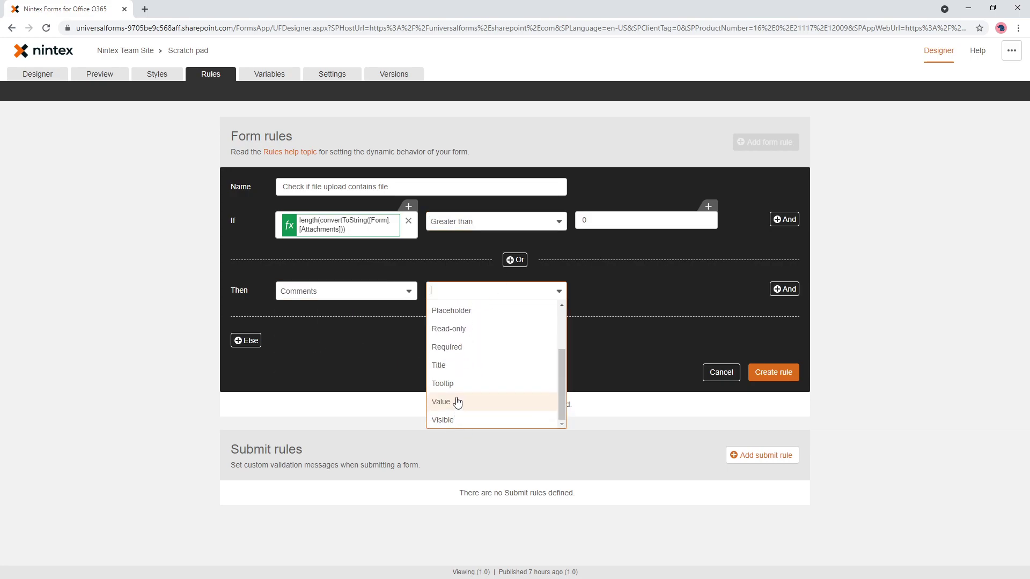
click(460, 417)
click(594, 294)
click(588, 307)
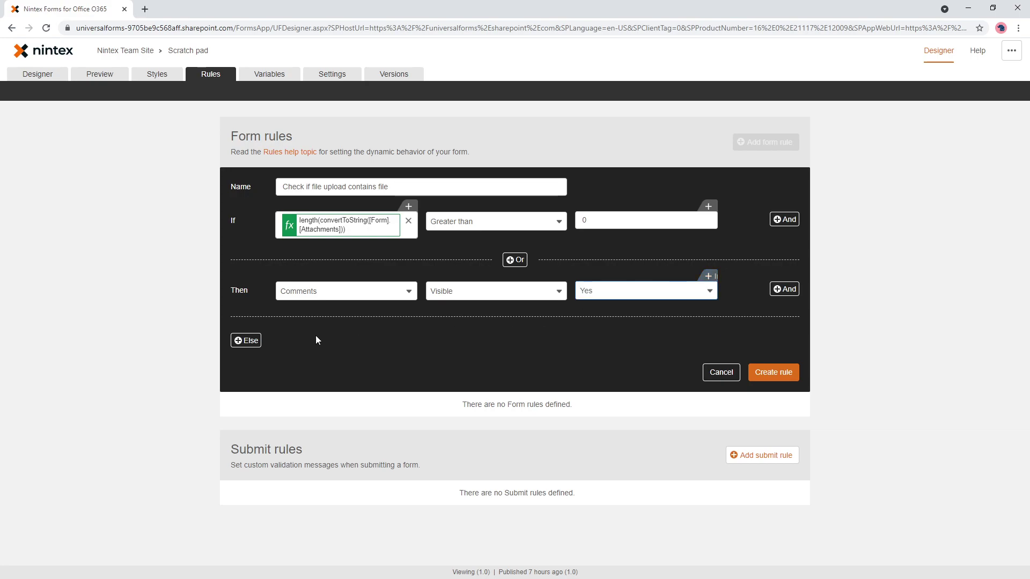
- Add an Else action on Comments' Visible property and create the rule
click(245, 341)
click(338, 343)
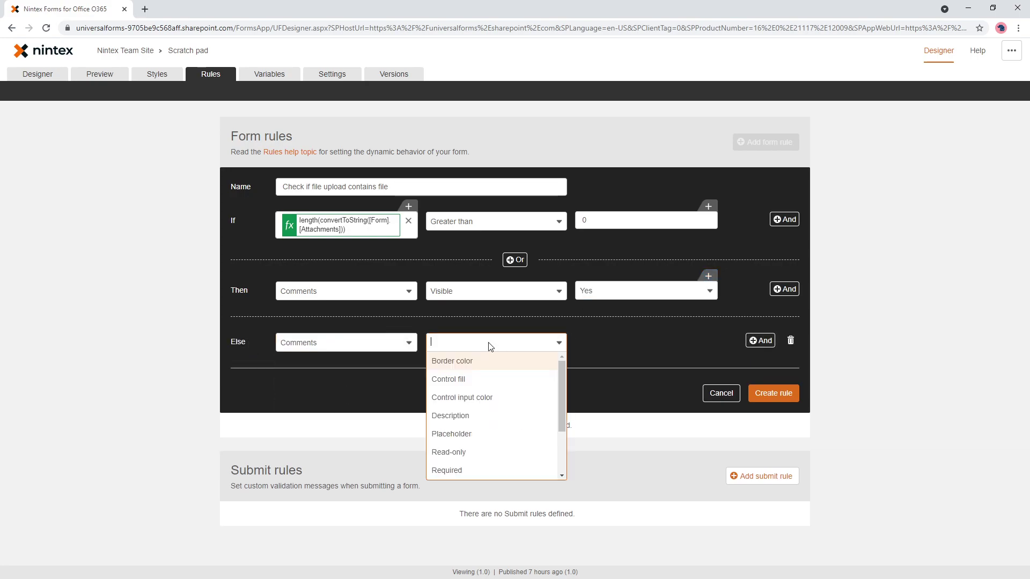
scroll(462, 469, down, 1)
click(457, 453)
click(479, 359)
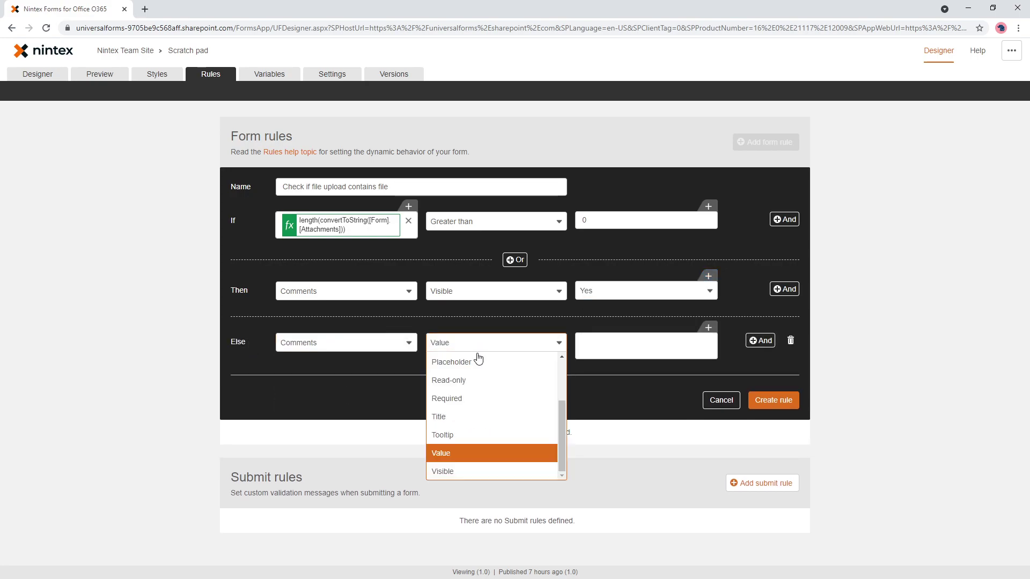
click(460, 472)
click(770, 400)
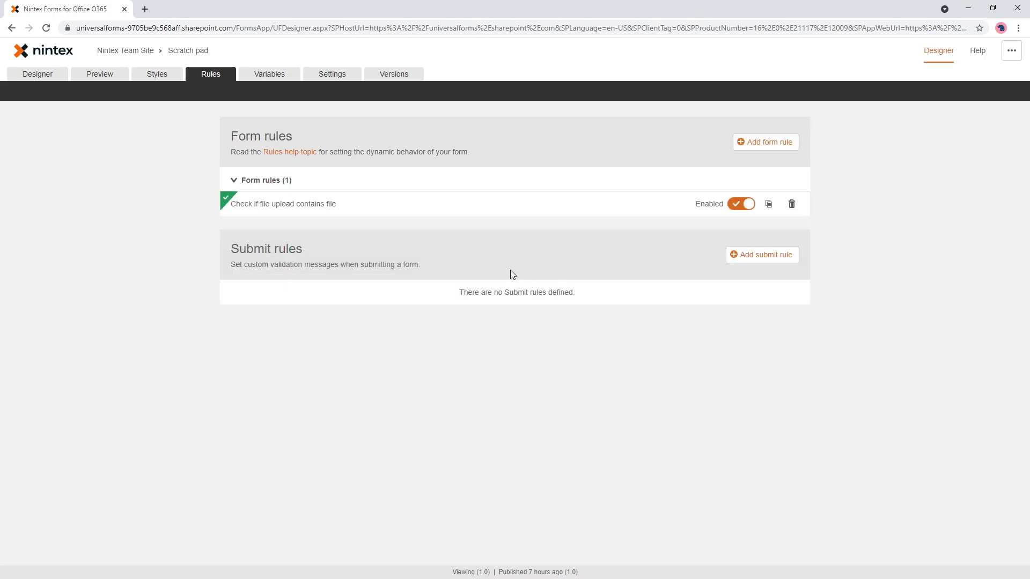
- In preview, attach an image to reveal Comments, then delete the attachment to hide it
click(108, 74)
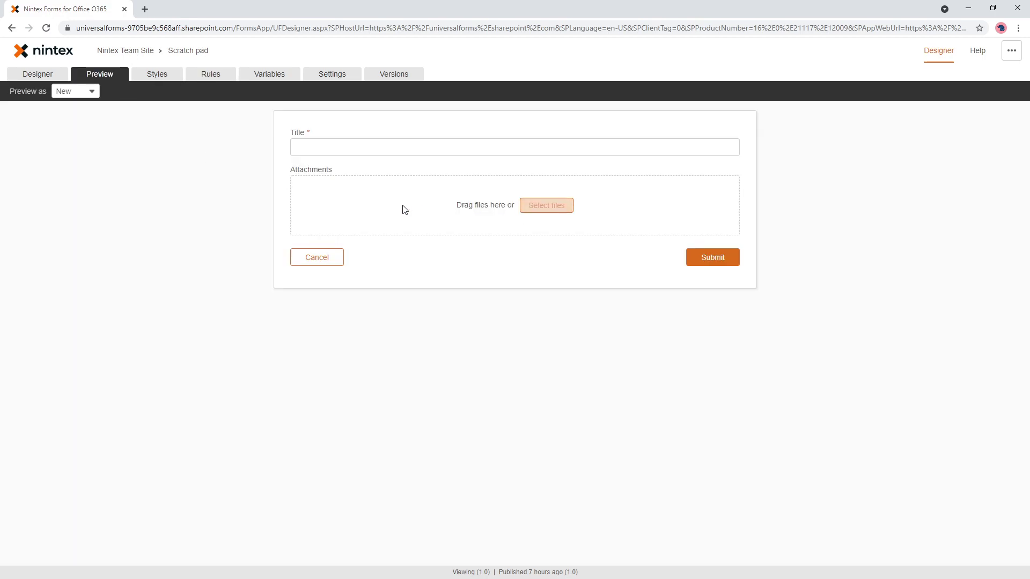
click(556, 209)
double_click(115, 94)
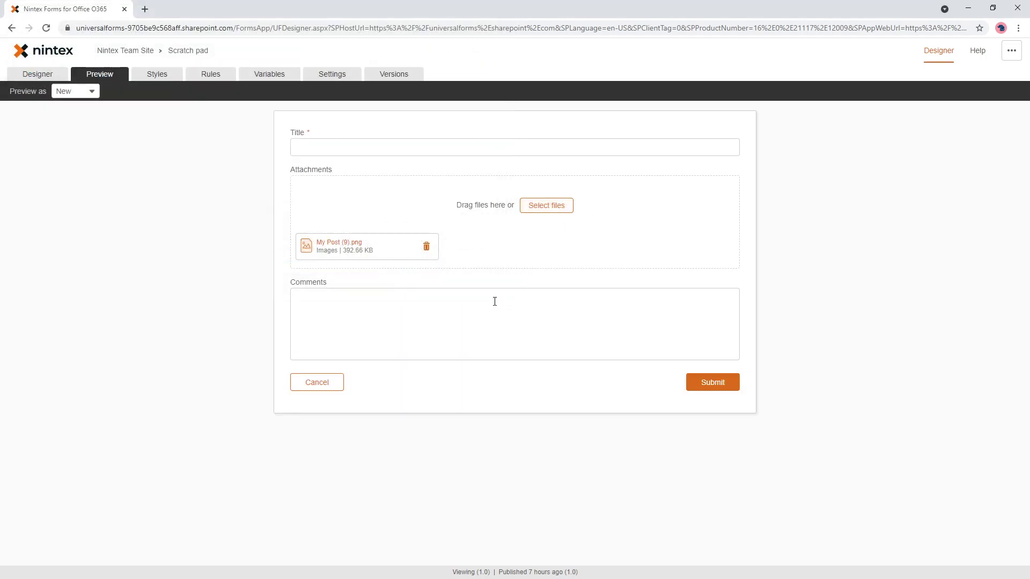
click(495, 301)
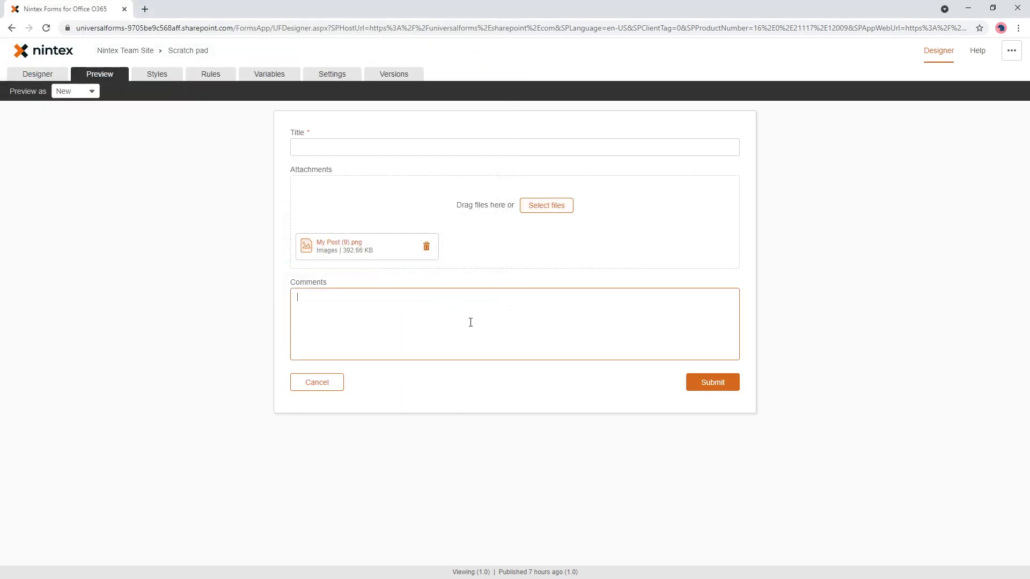
click(426, 247)
click(414, 294)
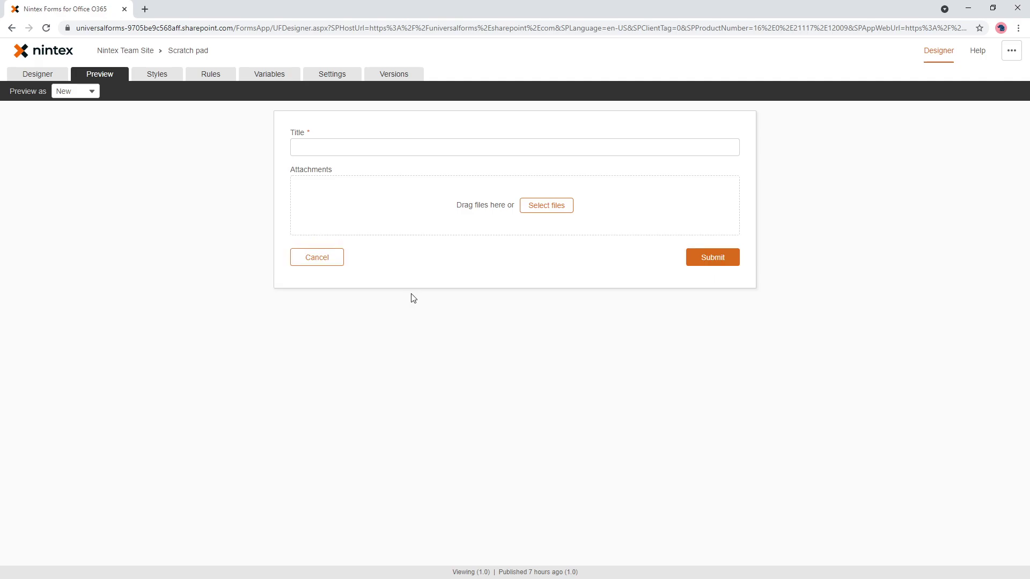